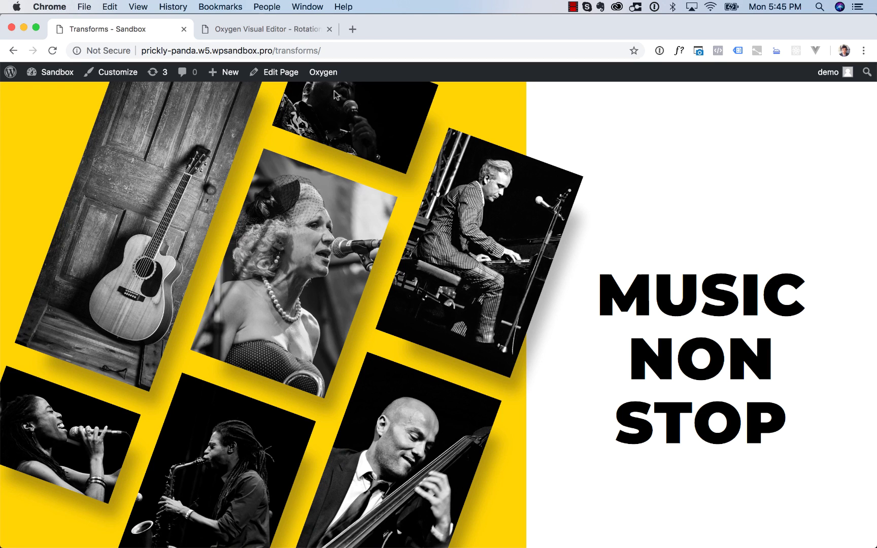
Step: Switch to the Oxygen Visual Editor tab showing the blank rotation-transform page
left_click(280, 31)
Step: Add a section to the empty page and place a 50/50 two-column row inside it
left_click(56, 92)
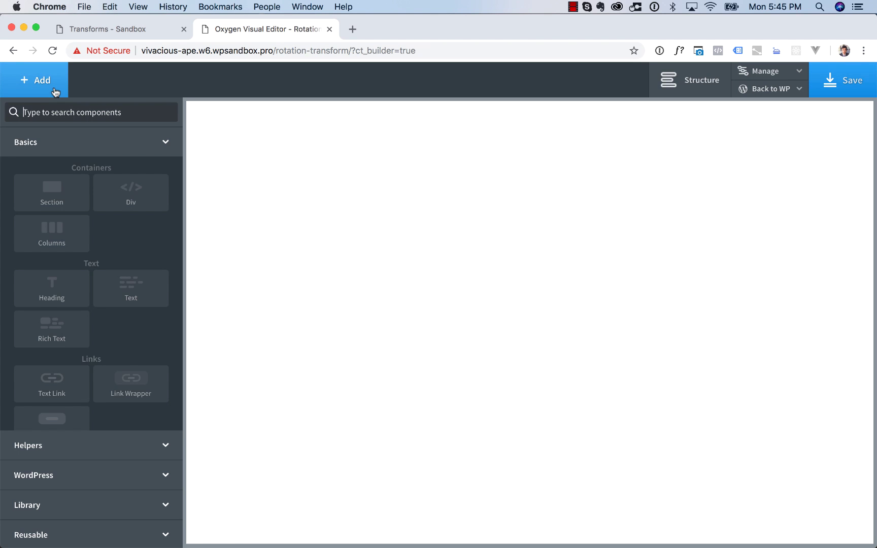
left_click(46, 191)
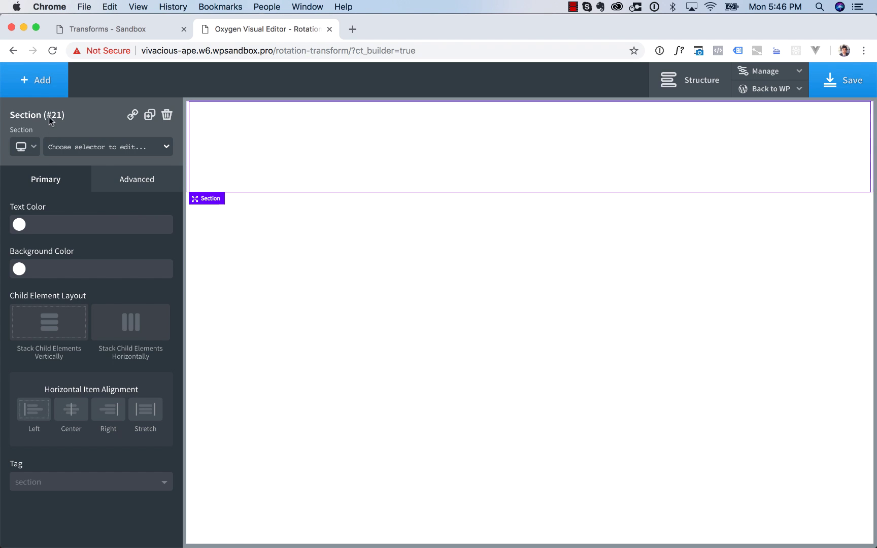
left_click(115, 29)
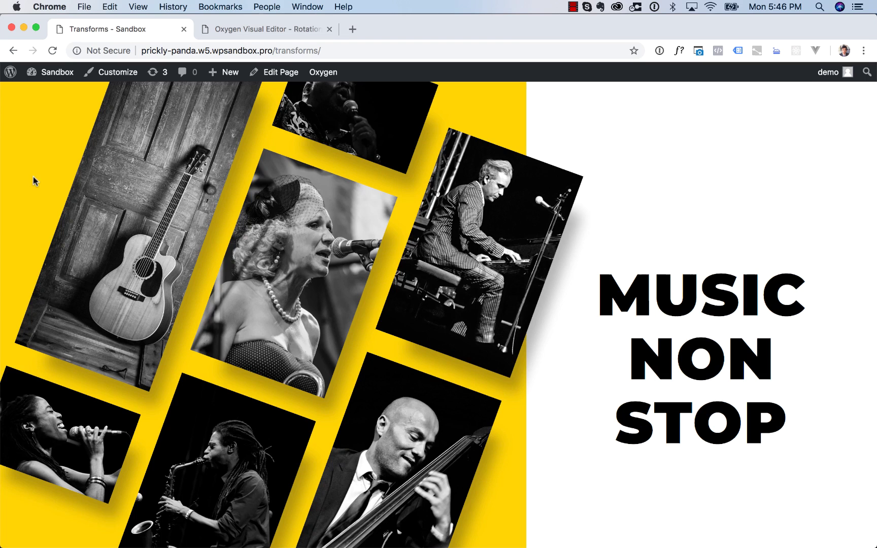
left_click(219, 30)
left_click(34, 79)
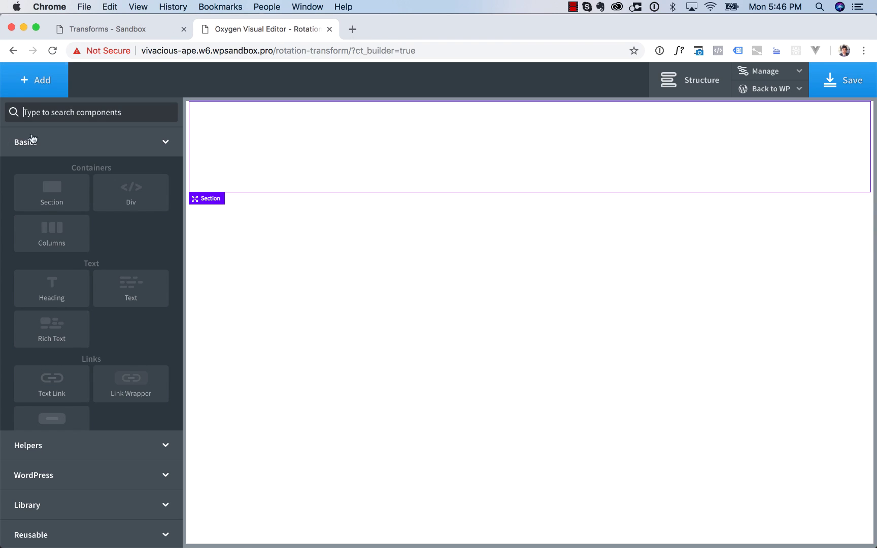
left_click(52, 240)
left_click(61, 245)
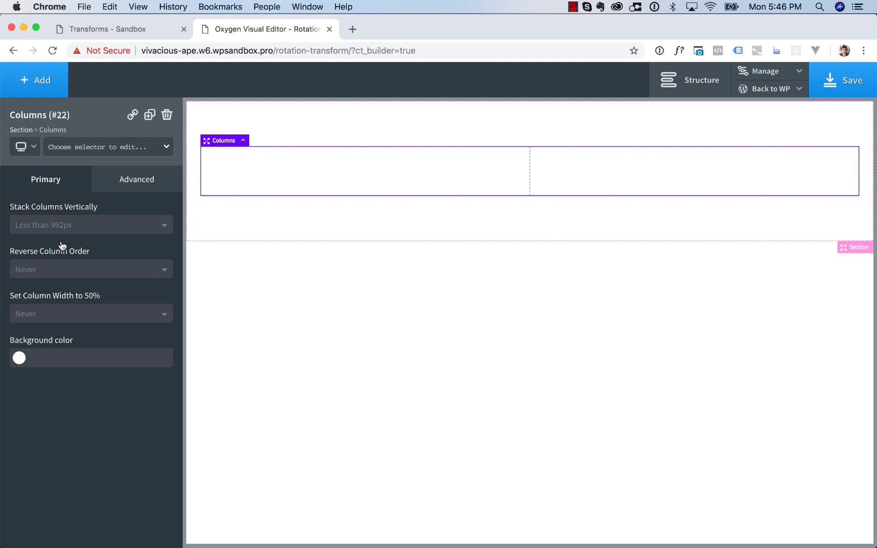
Step: Give the left column a yellow #ffcf35 background colour
left_click(274, 184)
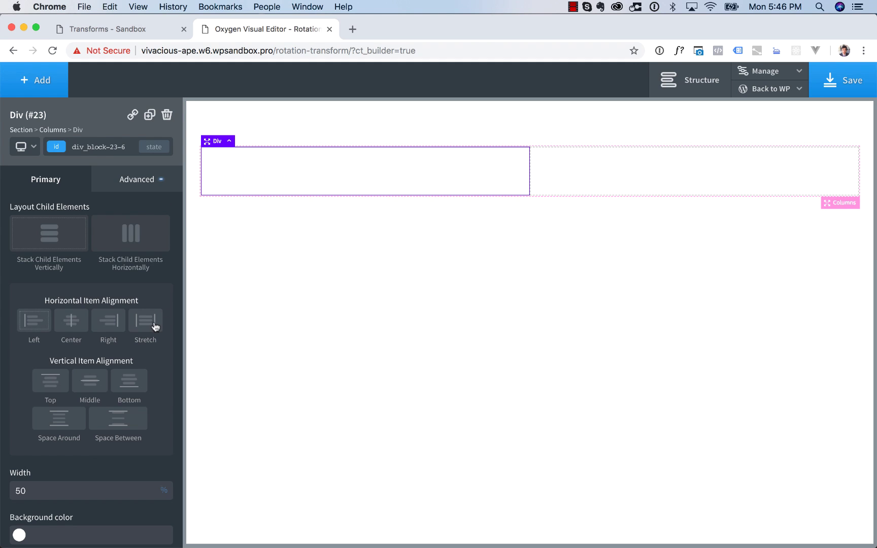
scroll(81, 397, "down", 2)
left_click(20, 474)
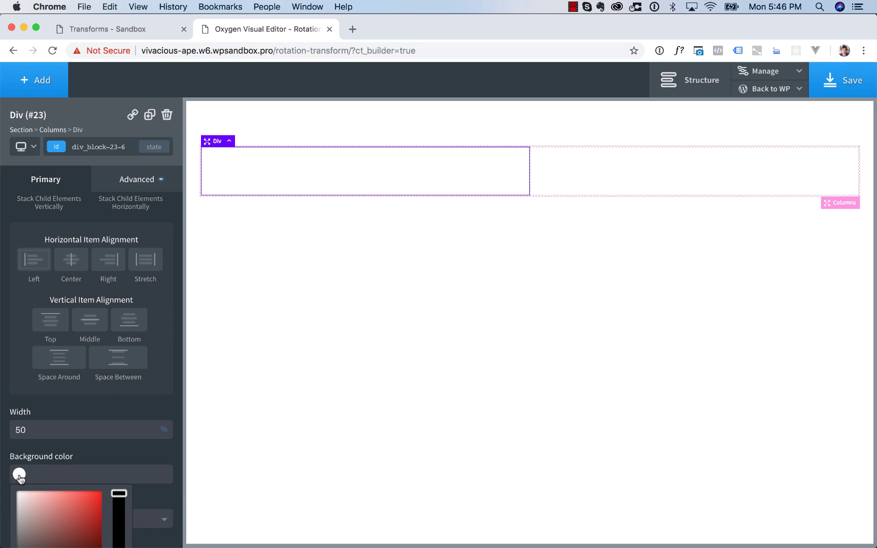
scroll(48, 455, "down", 2)
left_click_drag(49, 455, 85, 388)
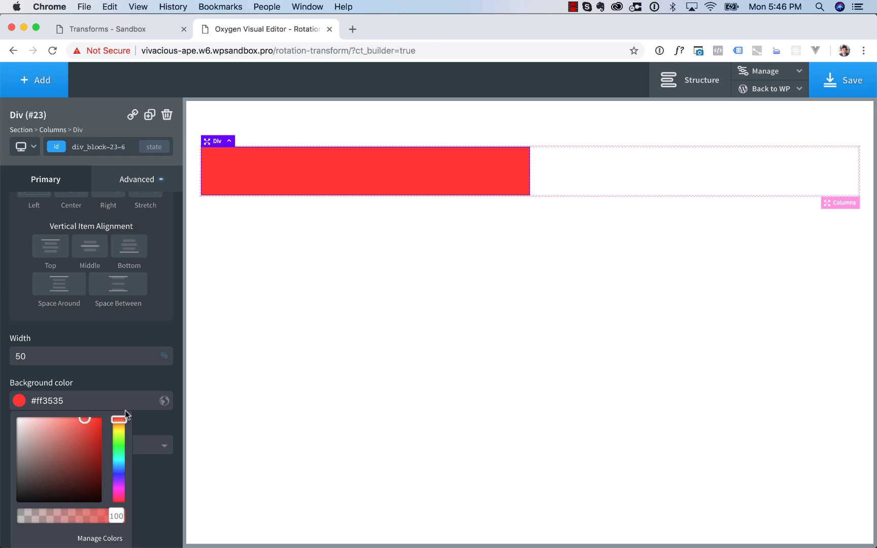
left_click_drag(120, 423, 120, 433)
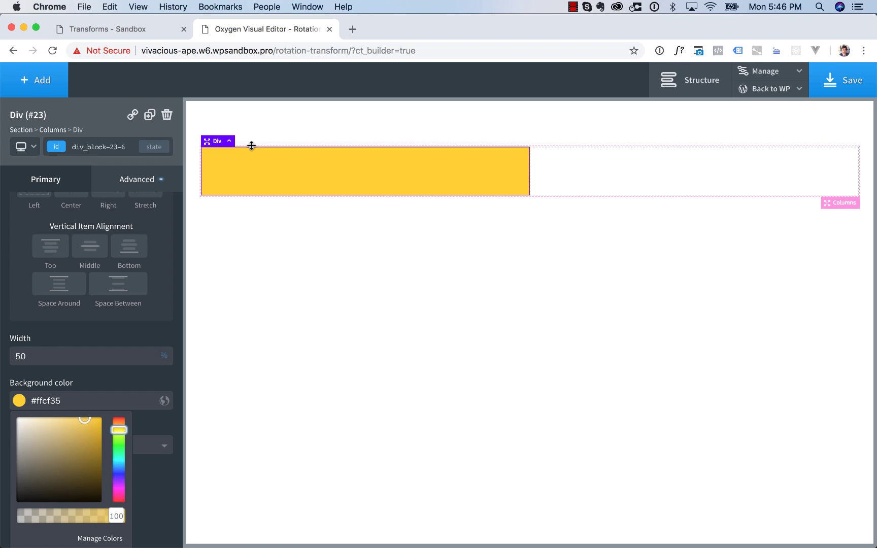
Step: Set the section container width to full-width and its padding to 0 on all four sides
left_click(226, 219)
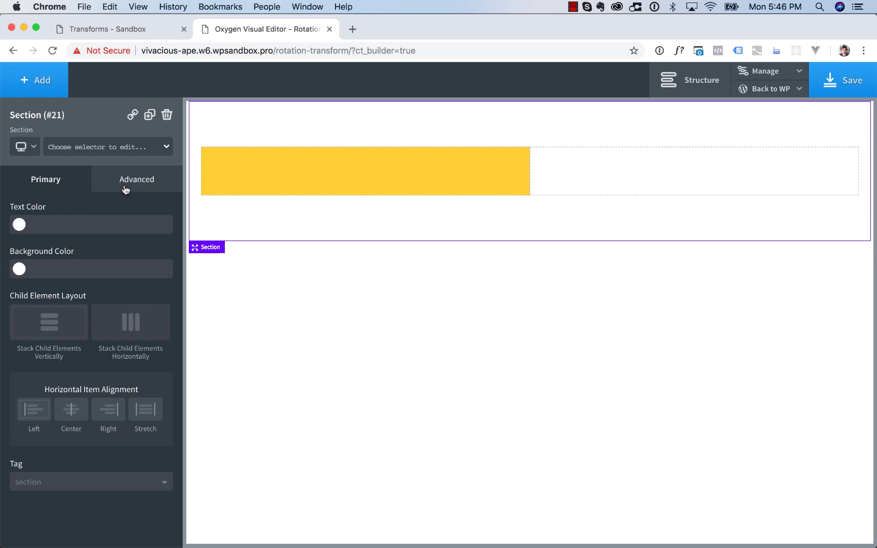
left_click(146, 186)
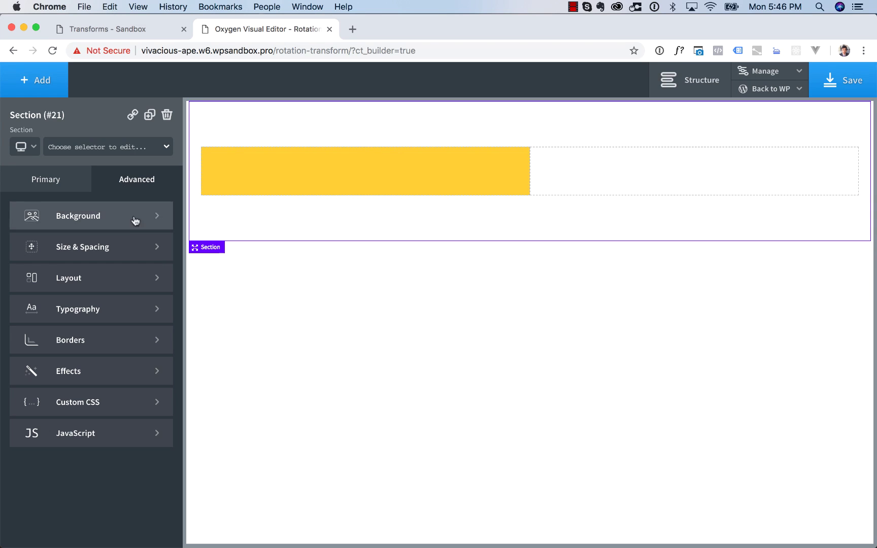
left_click(127, 248)
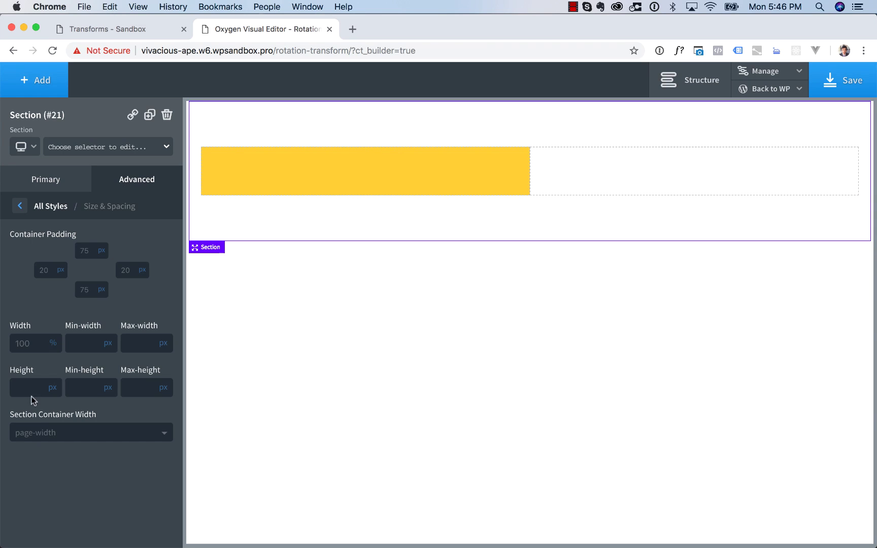
left_click(82, 433)
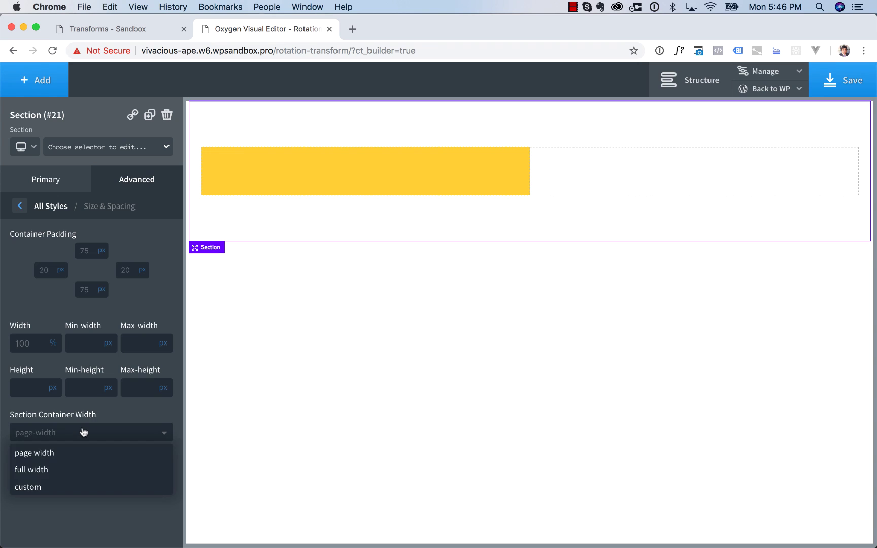
left_click(73, 467)
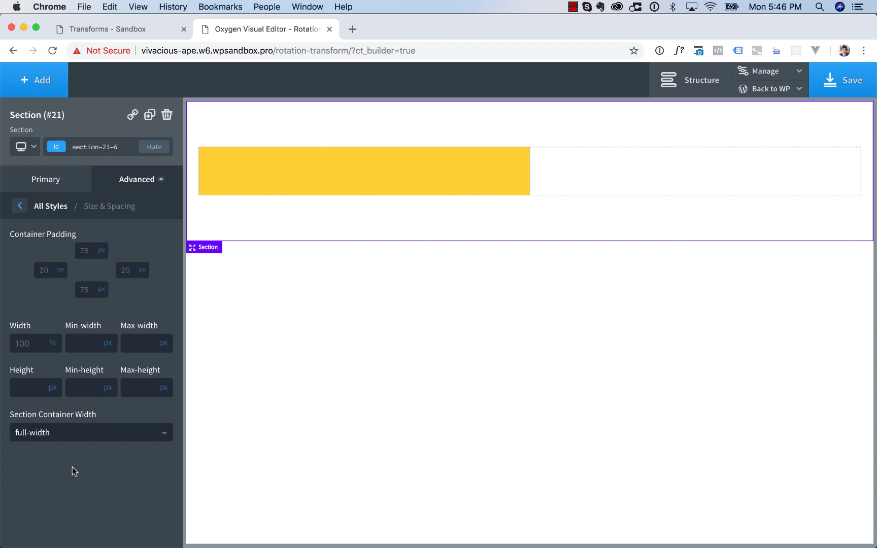
double_click(87, 248)
type("0")
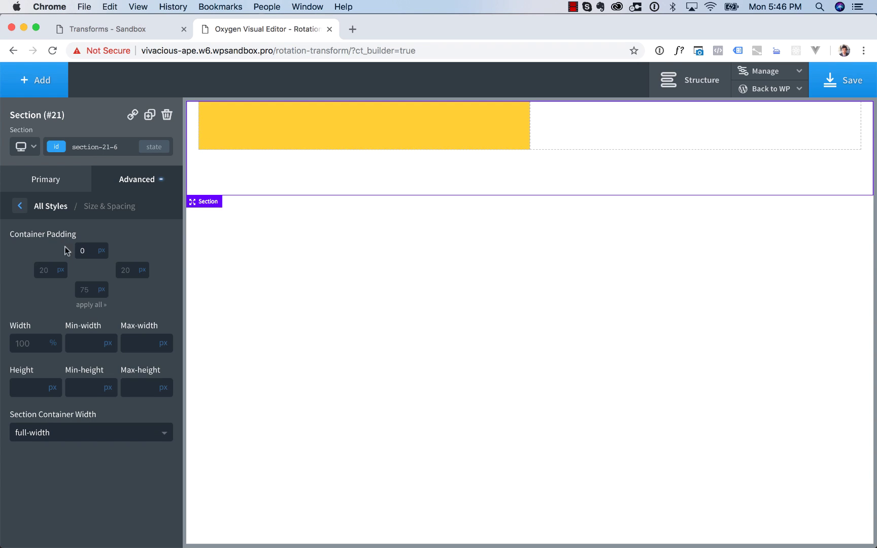
left_click(92, 306)
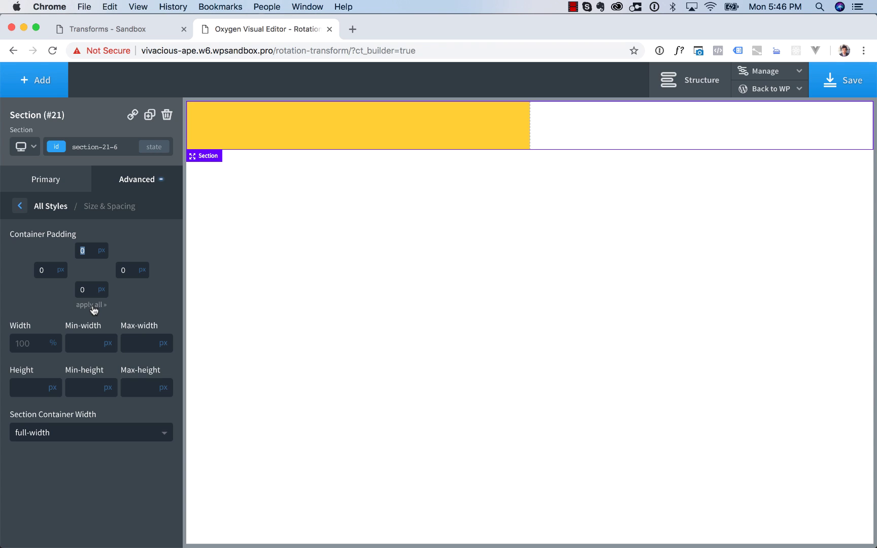
Step: Set the yellow left column's width to 60%
left_click(479, 122)
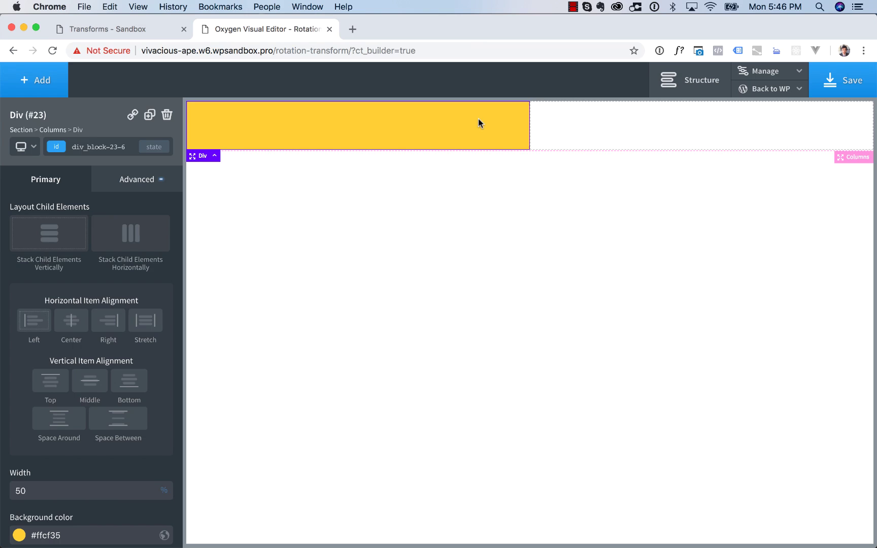
double_click(21, 483)
type("60")
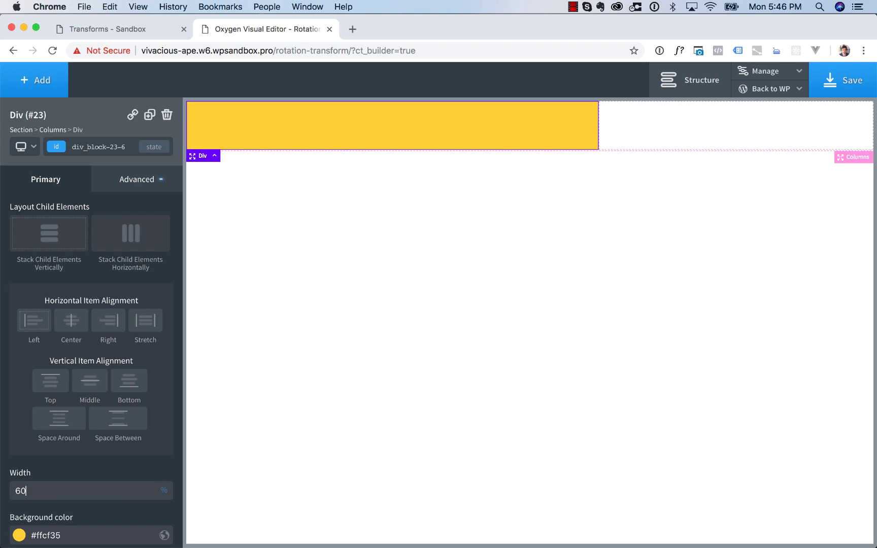
Step: Add a Montserrat heading reading 'RADICAL ROTATION EFFECT' to the right column
left_click(733, 122)
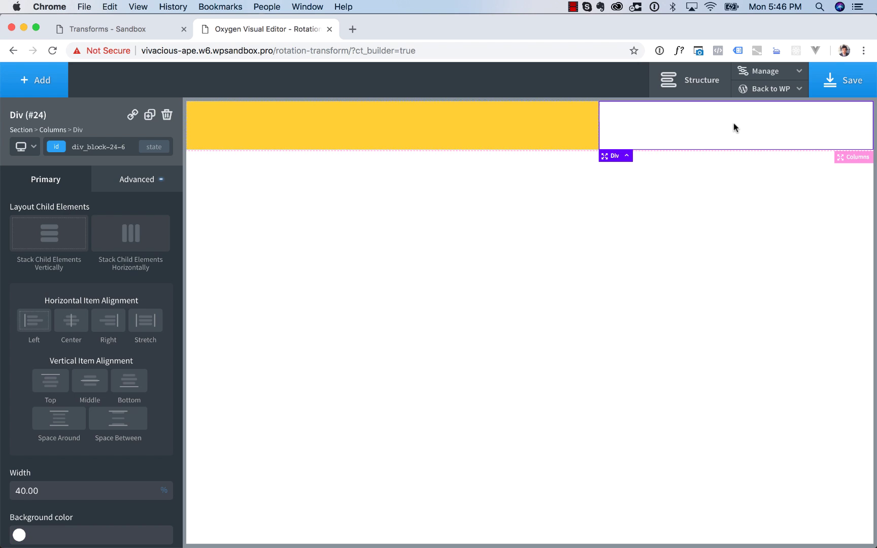
left_click(58, 67)
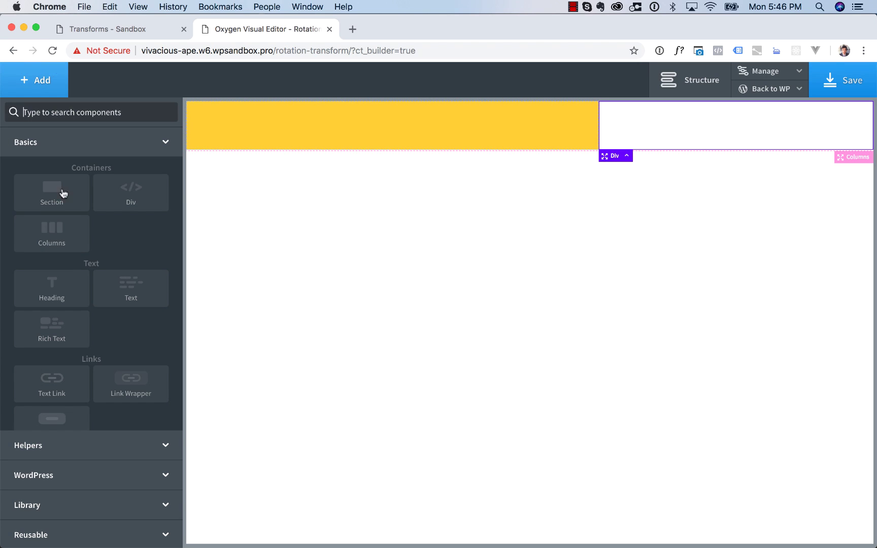
left_click(64, 288)
left_click(93, 234)
type("monts")
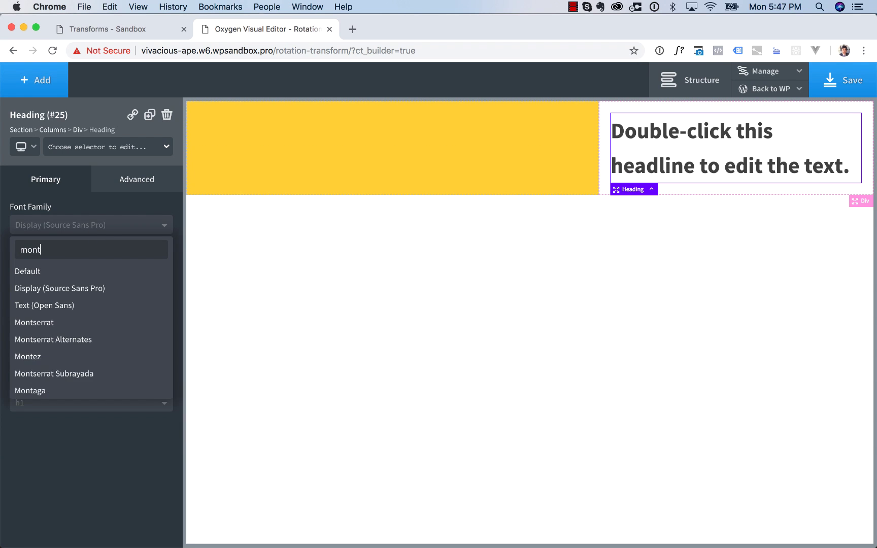
left_click(76, 324)
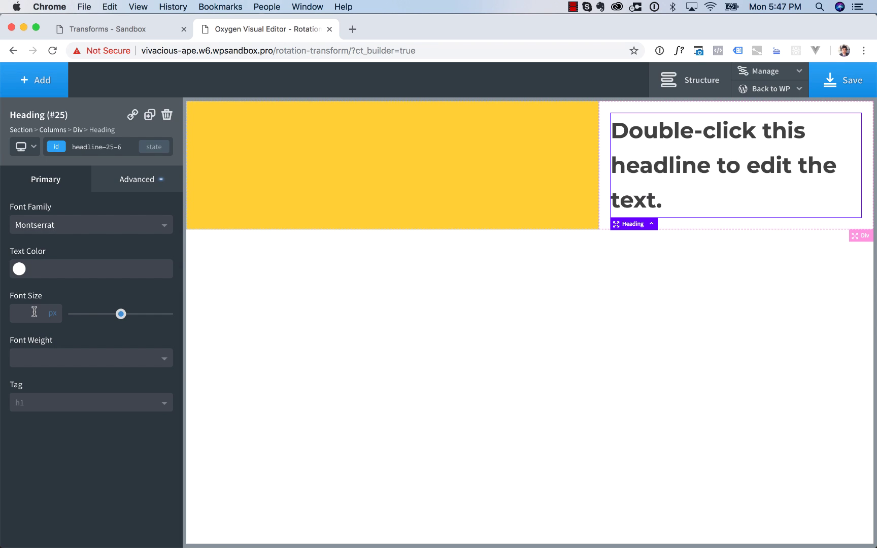
double_click(735, 138)
type("RA")
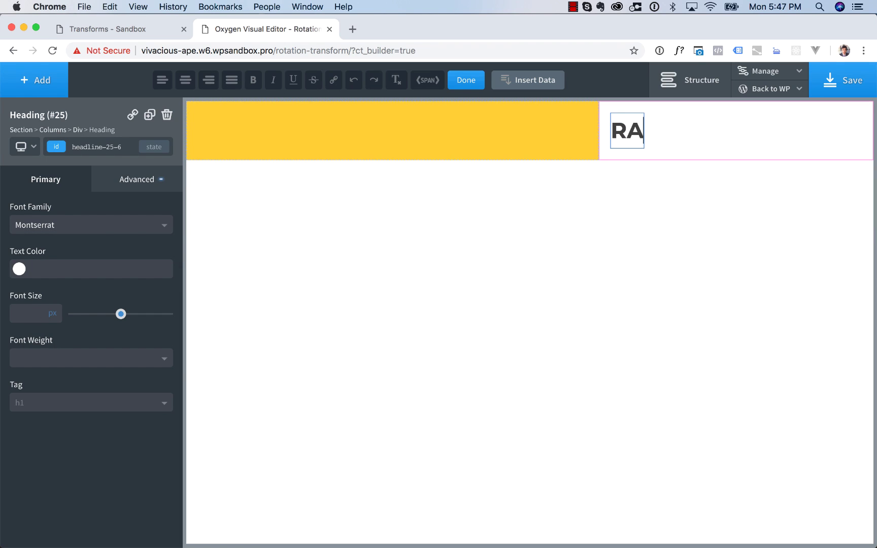
type("DICAL ROTATION EFFECT")
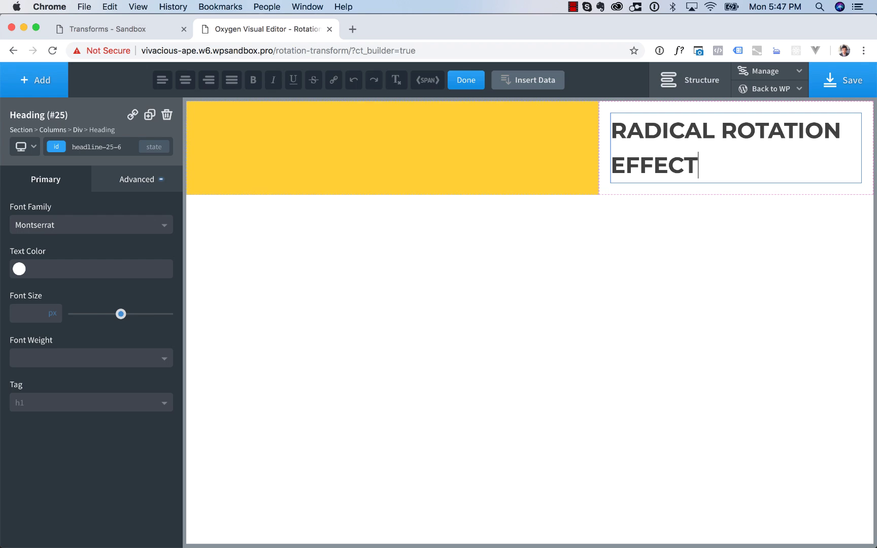
Step: Make the heading text black and centre it in its column
left_click(107, 188)
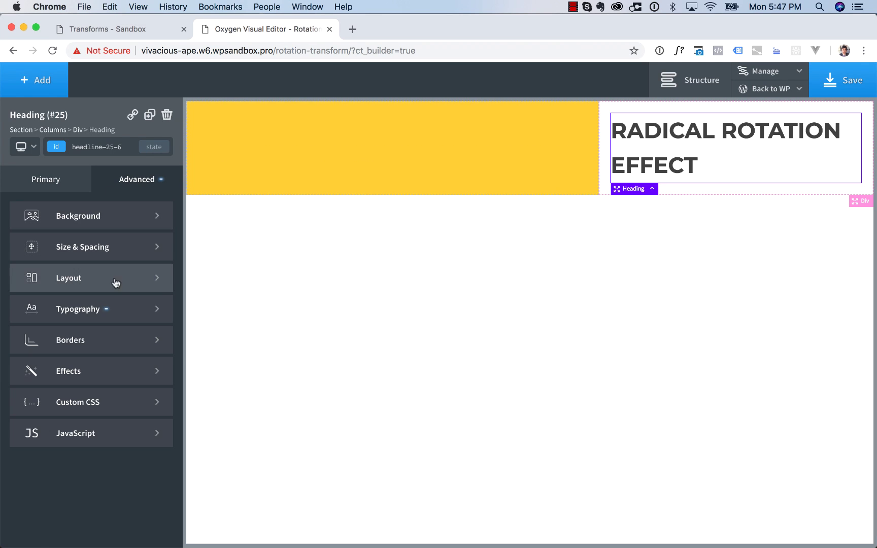
left_click(116, 311)
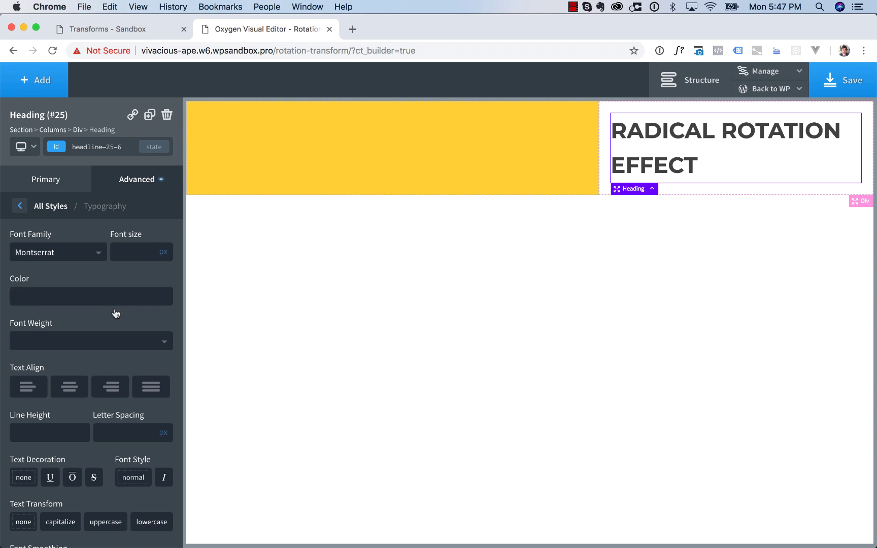
left_click(19, 297)
left_click_drag(40, 316, 125, 443)
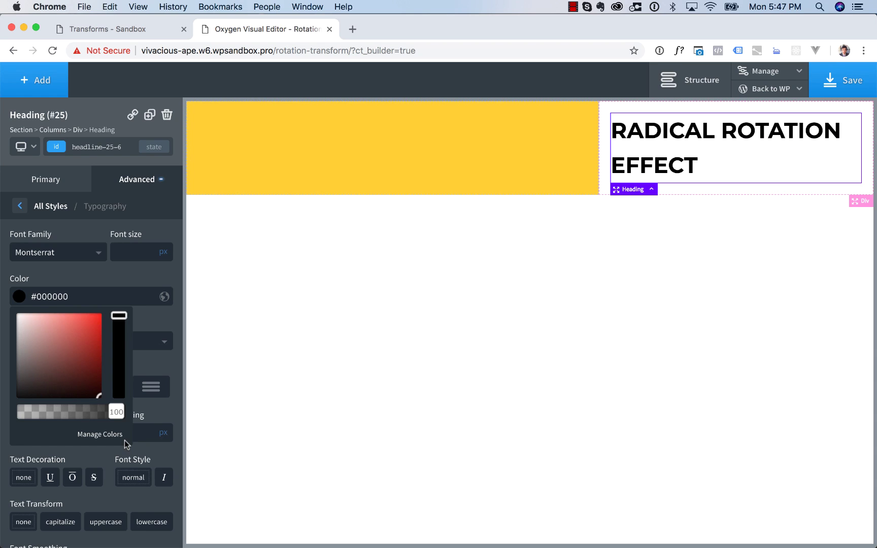
left_click(120, 292)
left_click(77, 389)
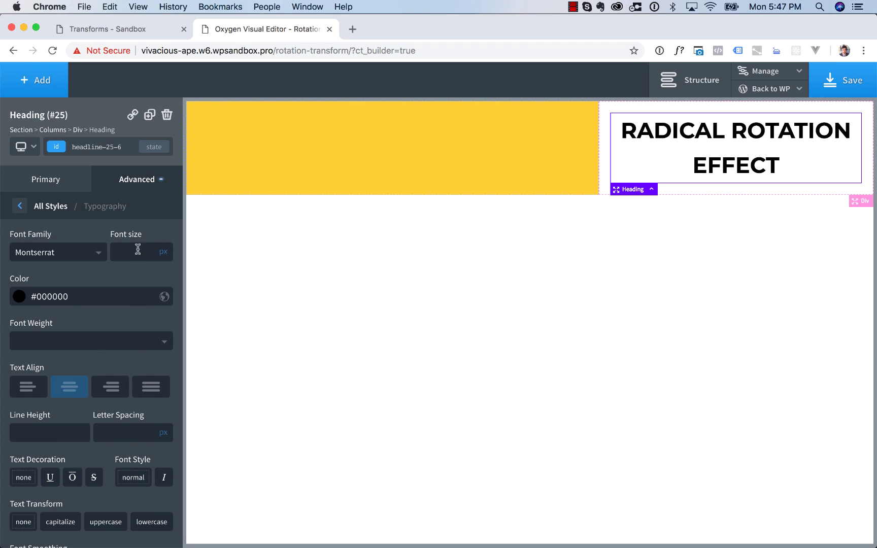
Step: Set the heading line height to 1.2 and lower its font size to about 69px
left_click(56, 434)
type("1.2")
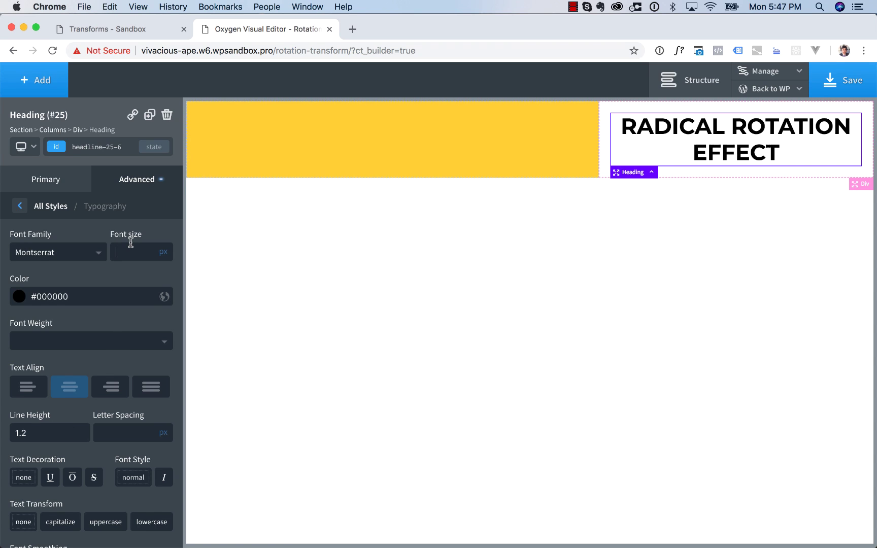
type("72")
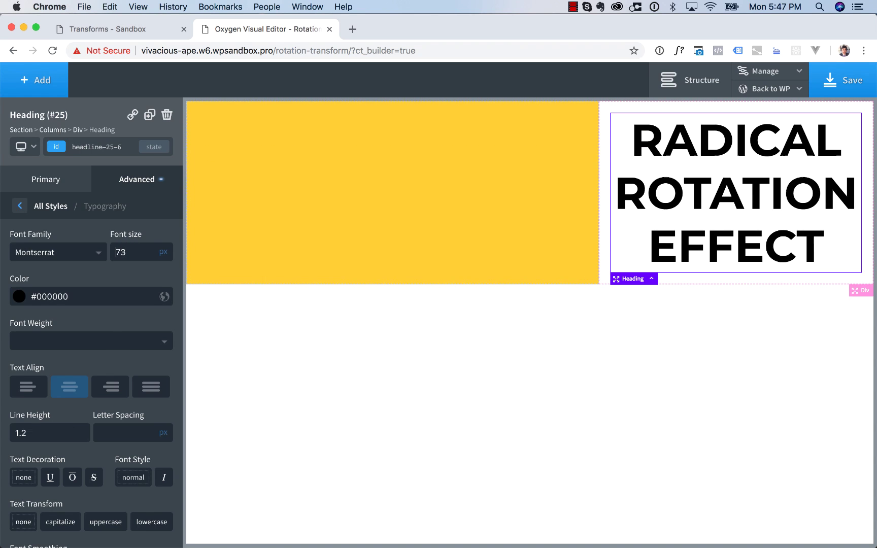
key("Down")
key("Down")
key("Down")
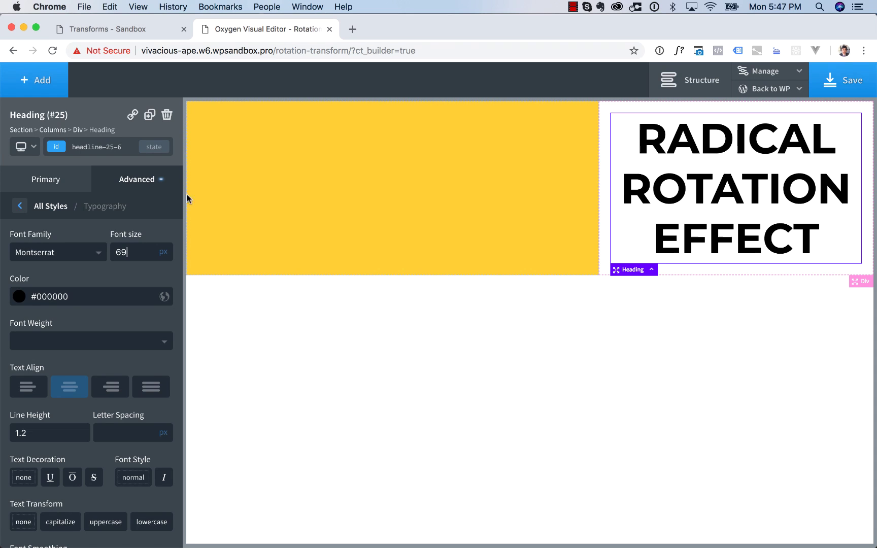
left_click(400, 144)
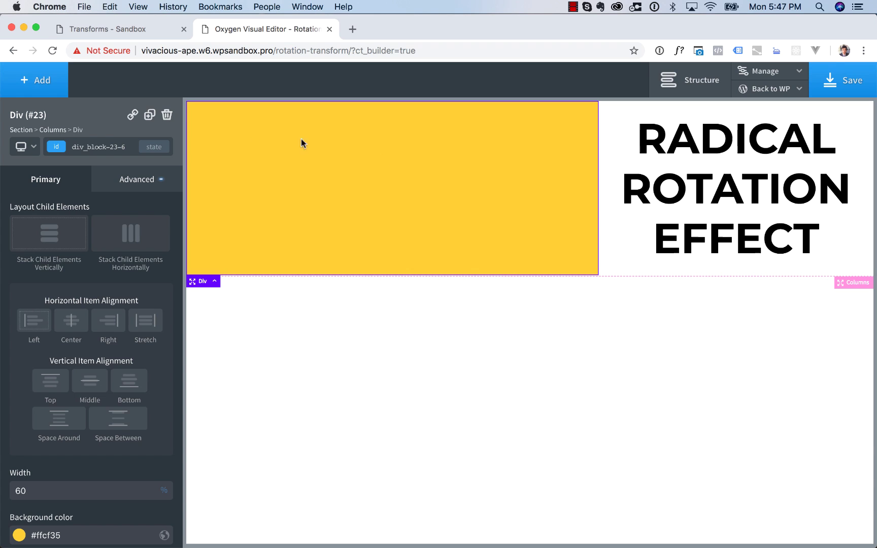
Step: Place a 33/33/33 three-column row inside the yellow block
left_click(147, 31)
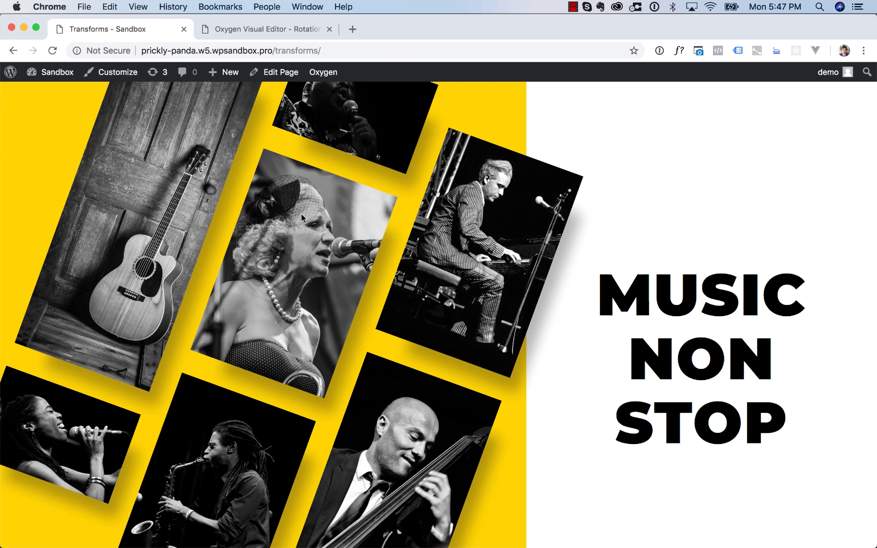
left_click(259, 32)
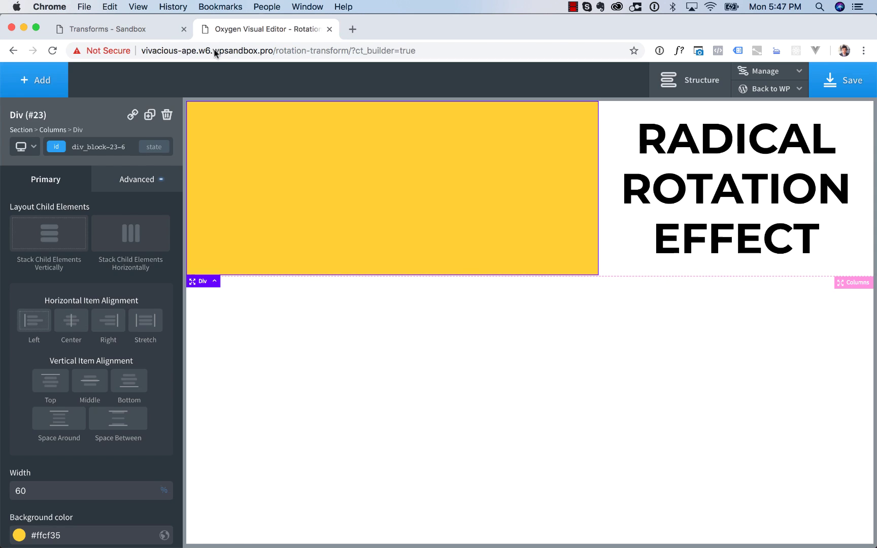
left_click(39, 81)
left_click(61, 239)
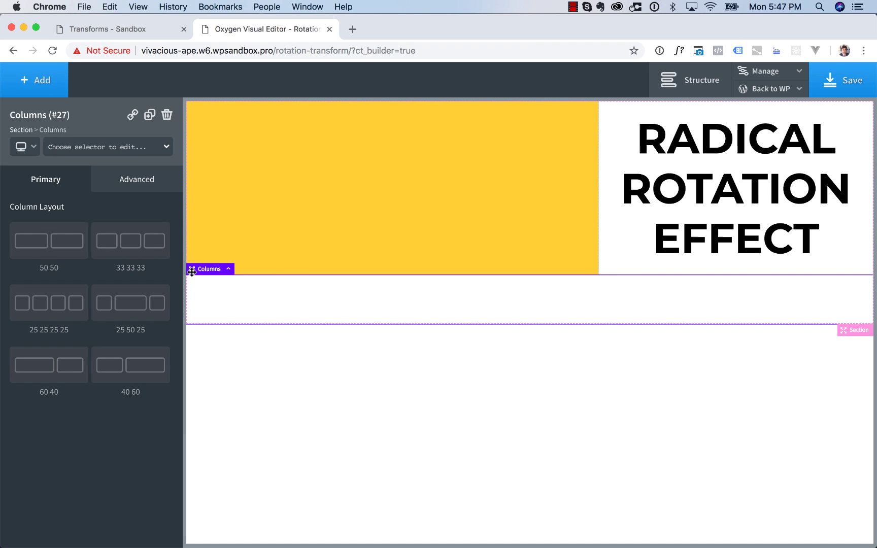
left_click_drag(192, 271, 282, 175)
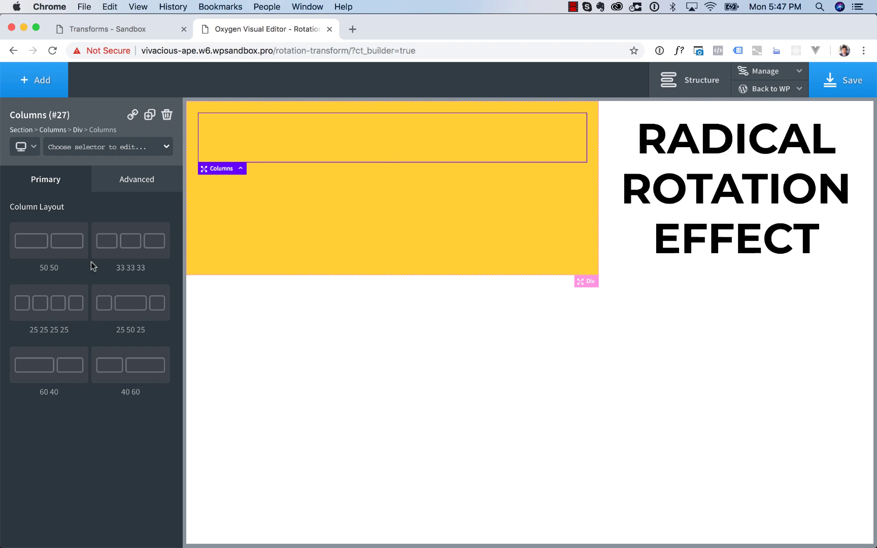
left_click(127, 245)
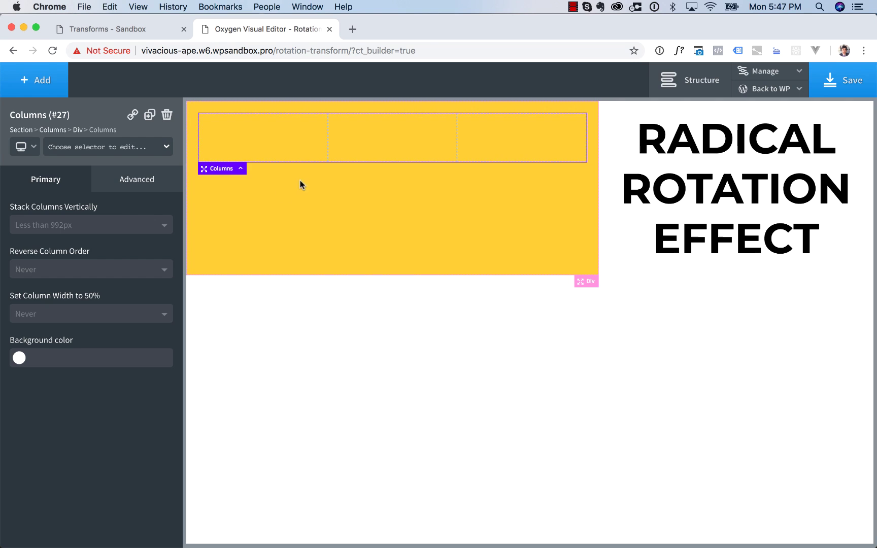
Step: Add an image element to the first of the three columns
left_click(253, 148)
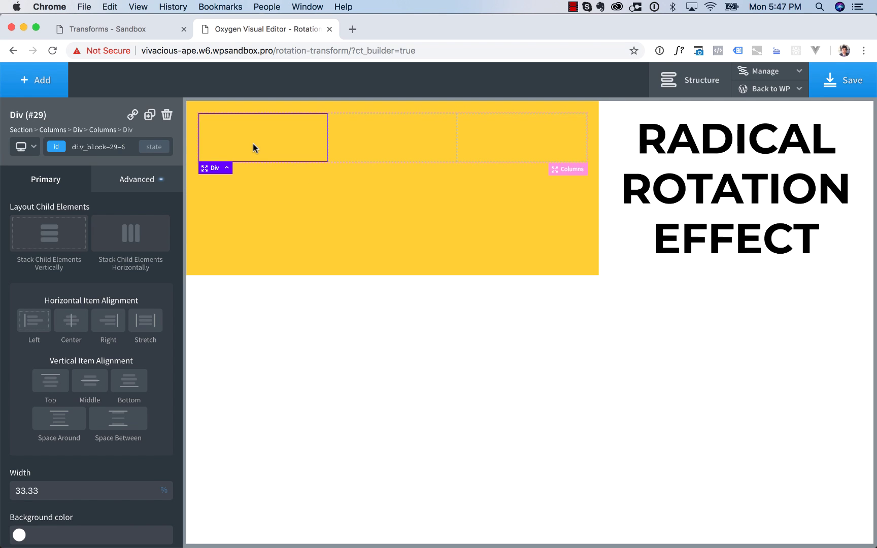
left_click(27, 83)
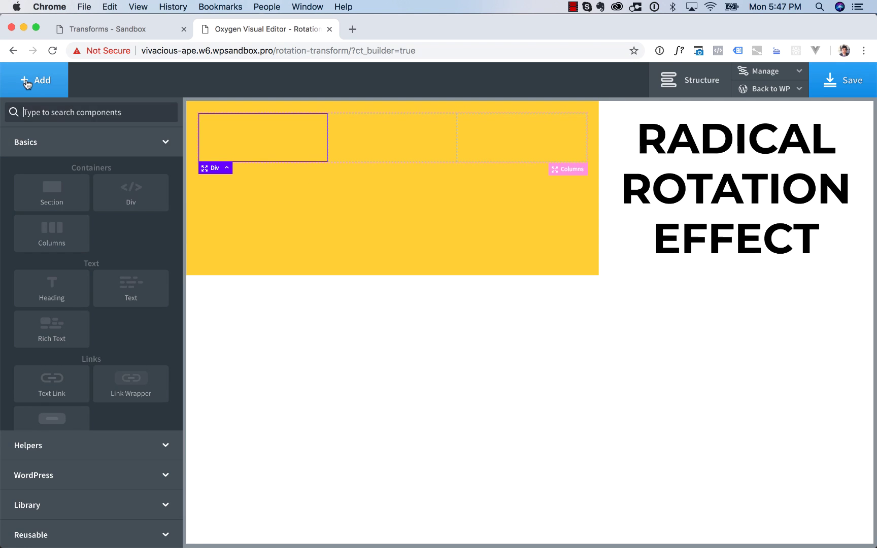
type("ima")
left_click(53, 152)
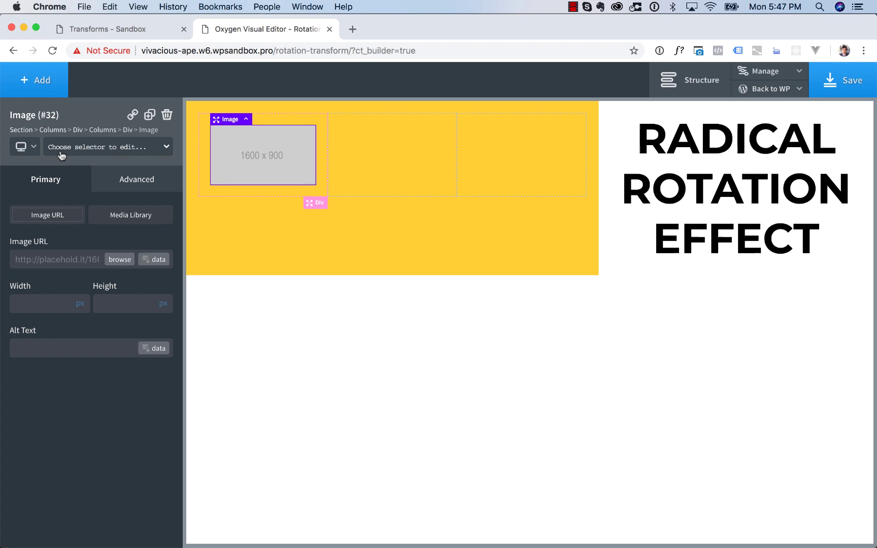
Step: Create and apply a new angled-shadow image class on the placeholder image
left_click(135, 31)
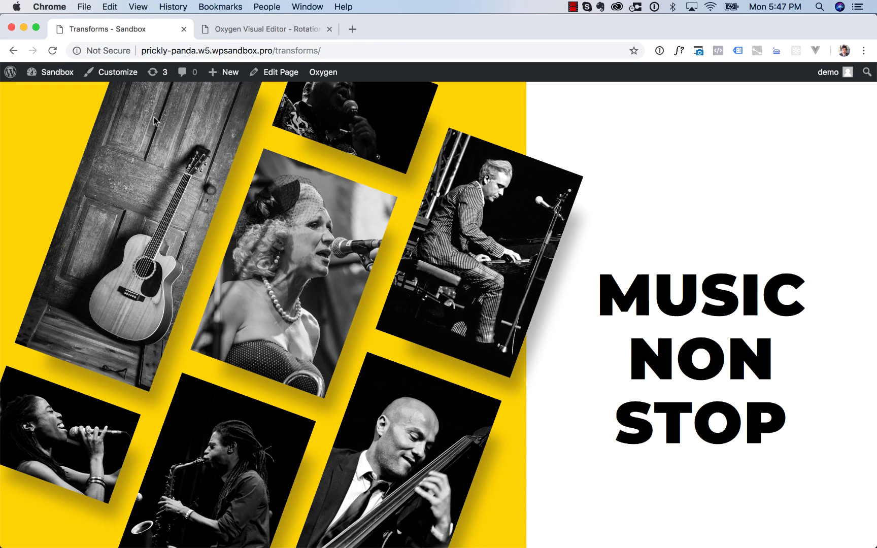
left_click(237, 32)
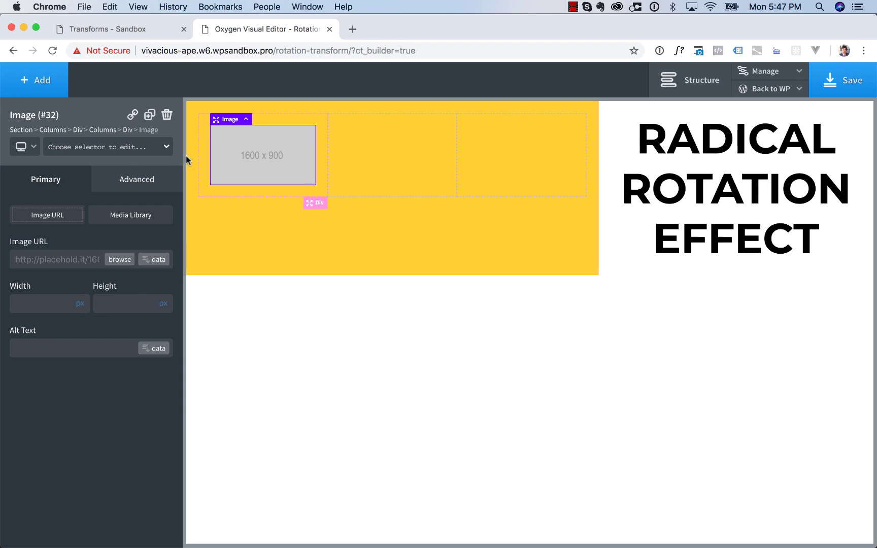
left_click(127, 152)
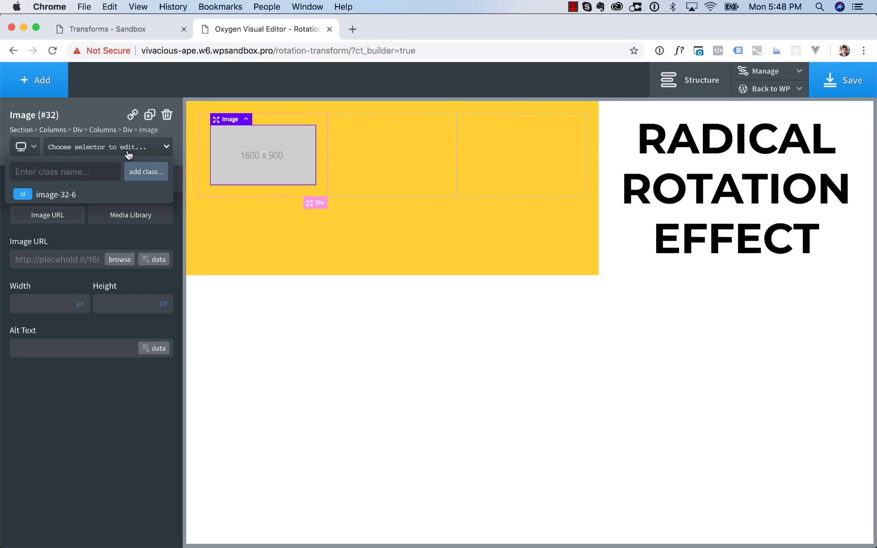
type("angvl")
type("led")
key("Return")
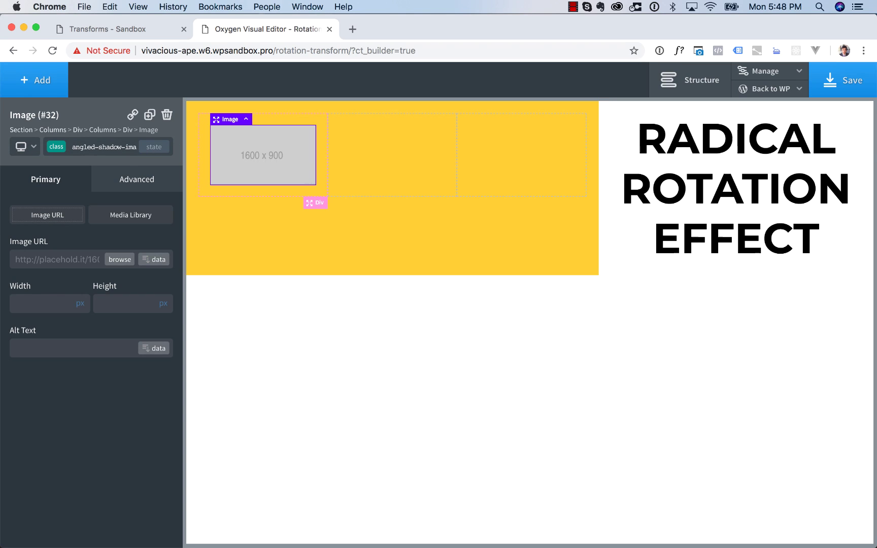
Step: Fill the first three images with the singer photos: first singer, singer with microphone, curly-haired singer
left_click(121, 259)
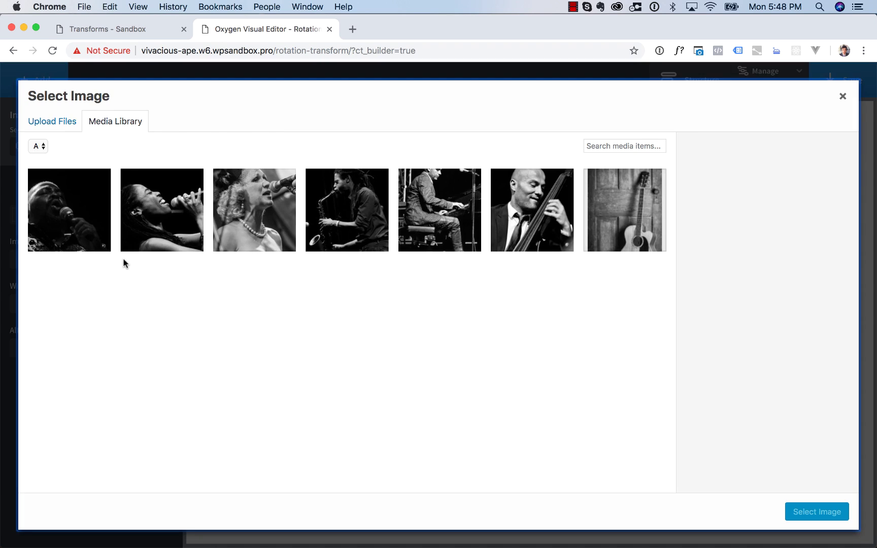
left_click(88, 232)
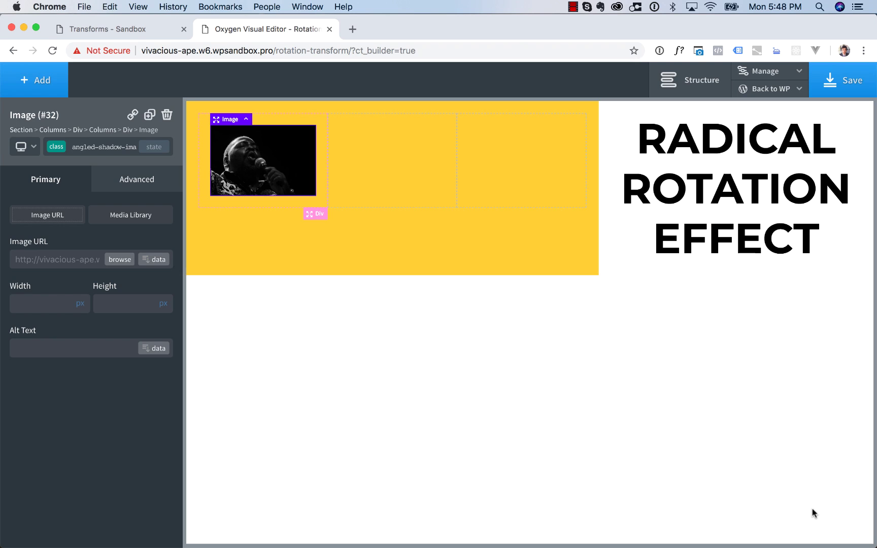
left_click(810, 513)
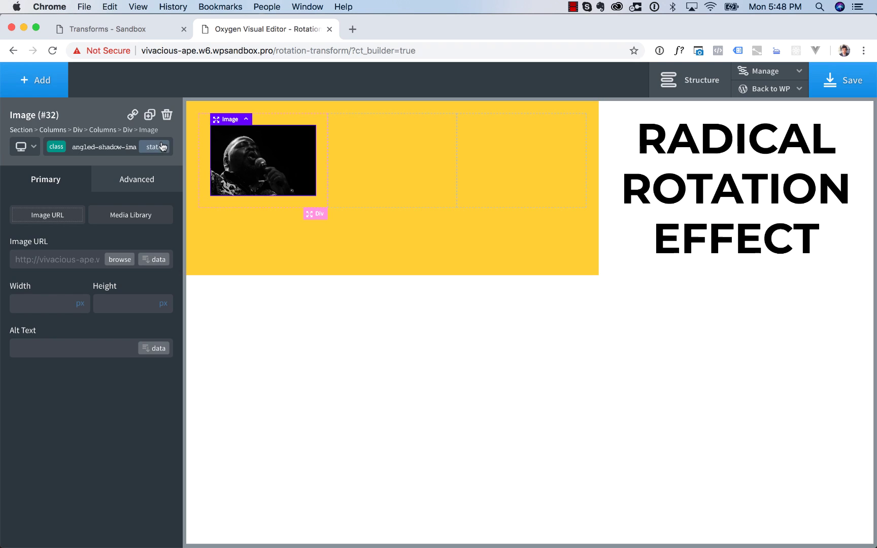
left_click(113, 259)
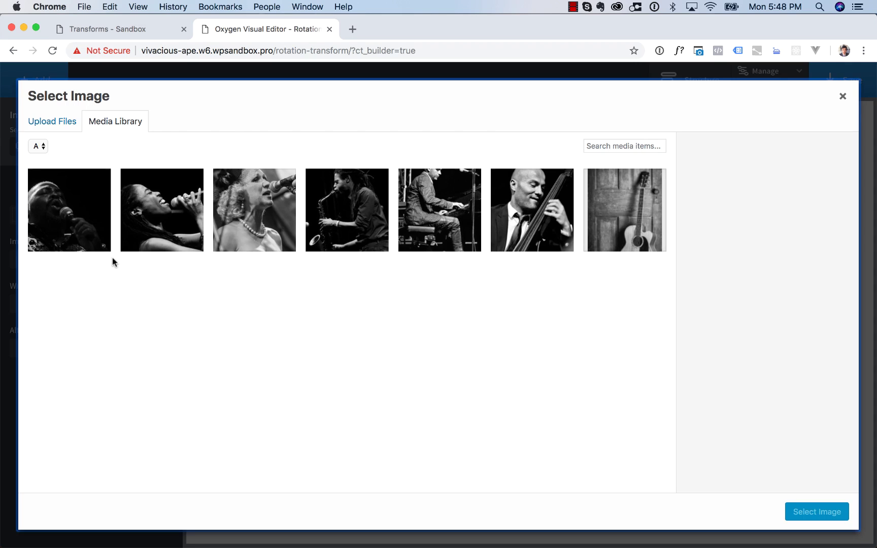
left_click(151, 226)
left_click(795, 514)
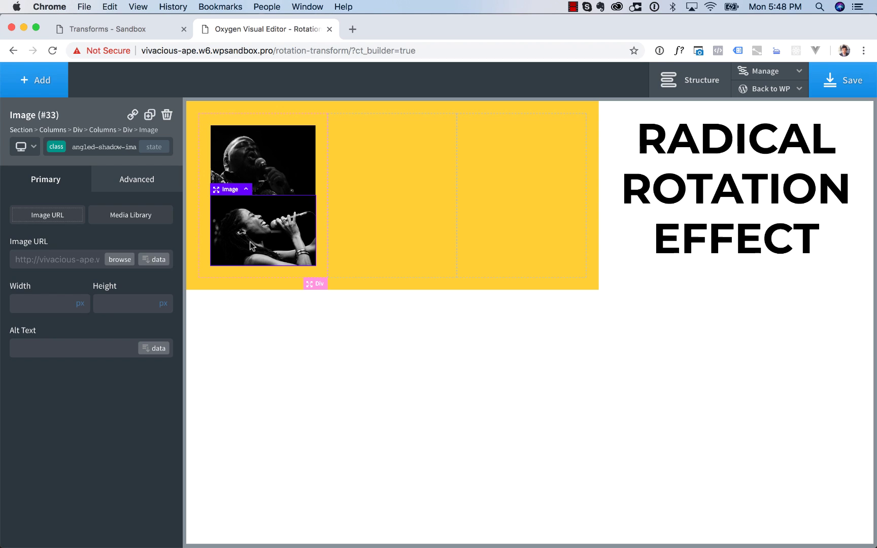
left_click(148, 115)
left_click(119, 260)
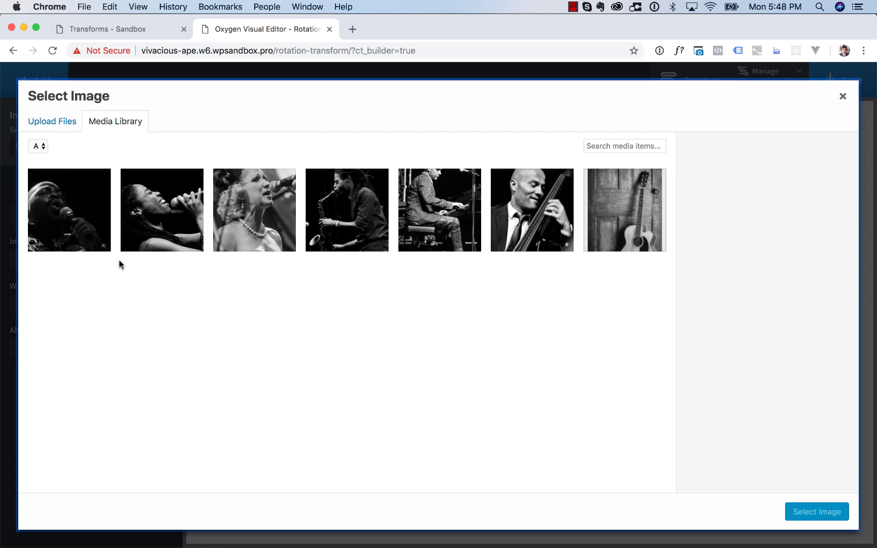
left_click(274, 213)
left_click(824, 523)
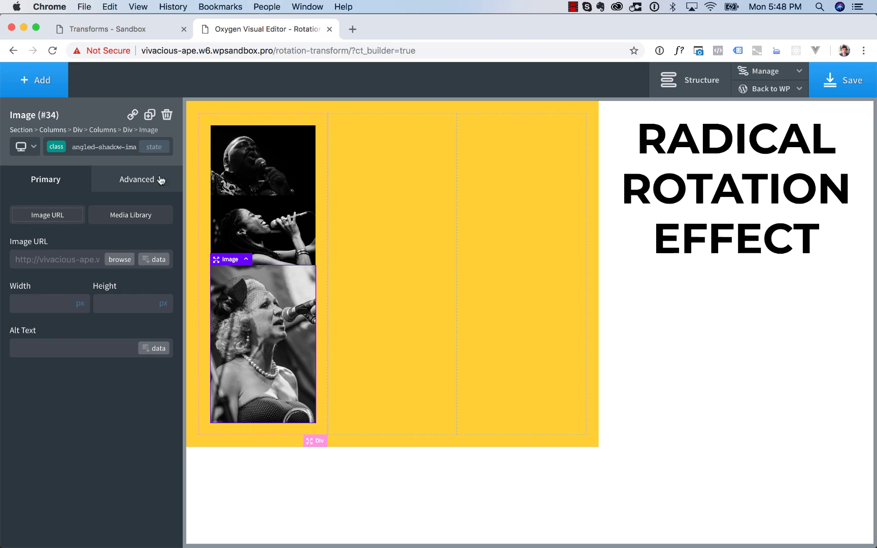
Step: Duplicate the image twice, setting the copies to the saxophonist and pianist photos
left_click(149, 115)
left_click(120, 259)
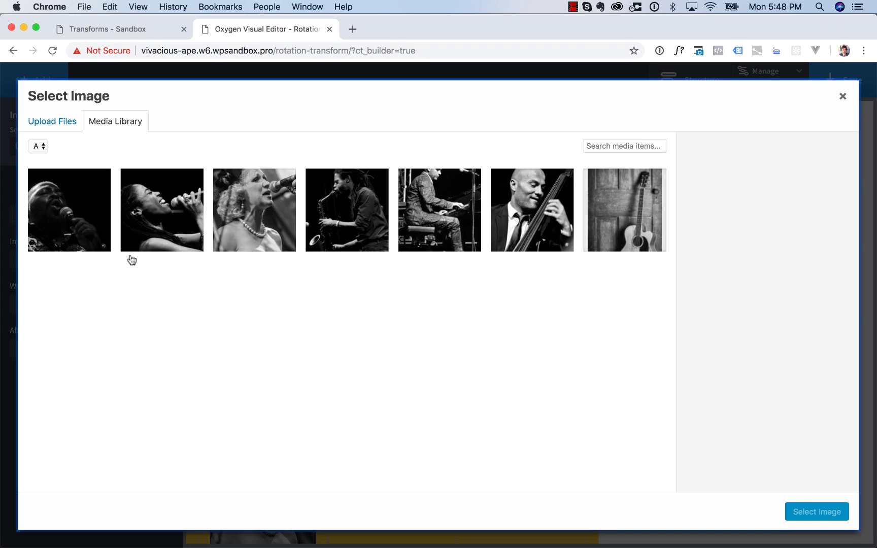
left_click(356, 225)
left_click(815, 513)
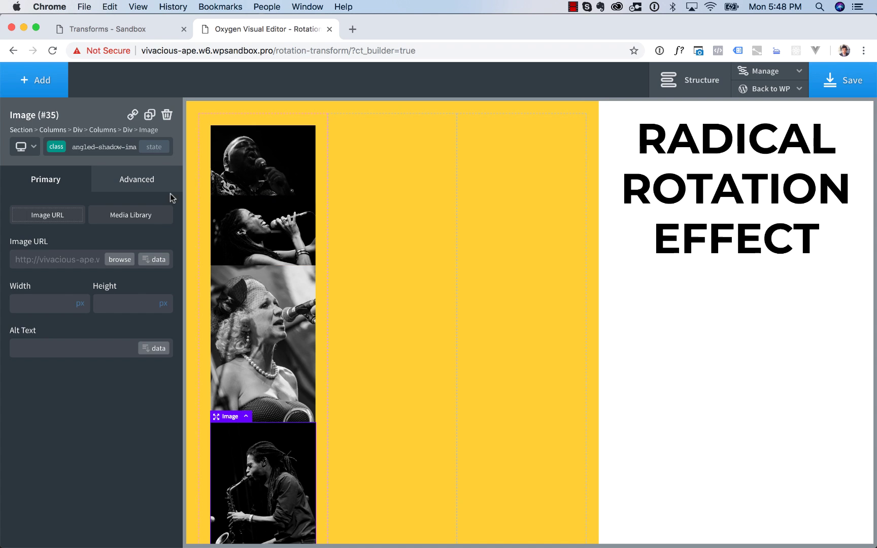
left_click(149, 116)
left_click(128, 260)
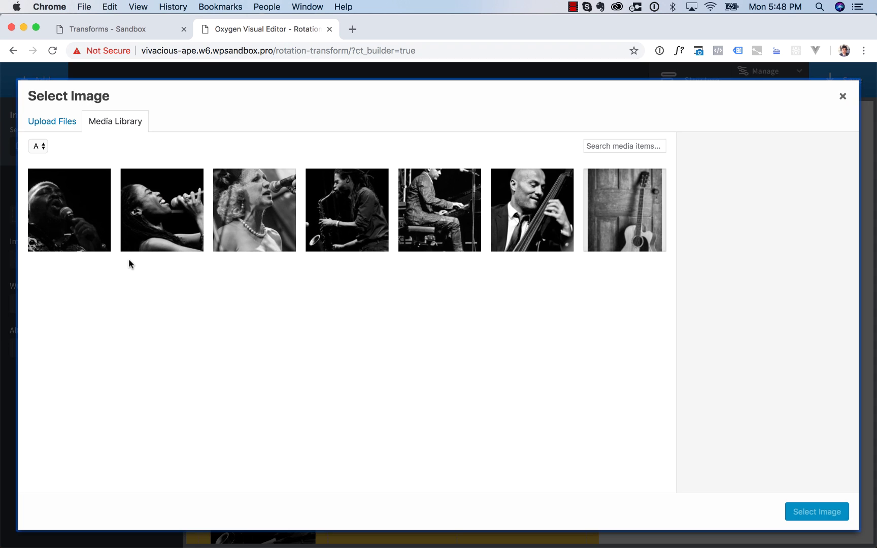
left_click(441, 196)
left_click(815, 512)
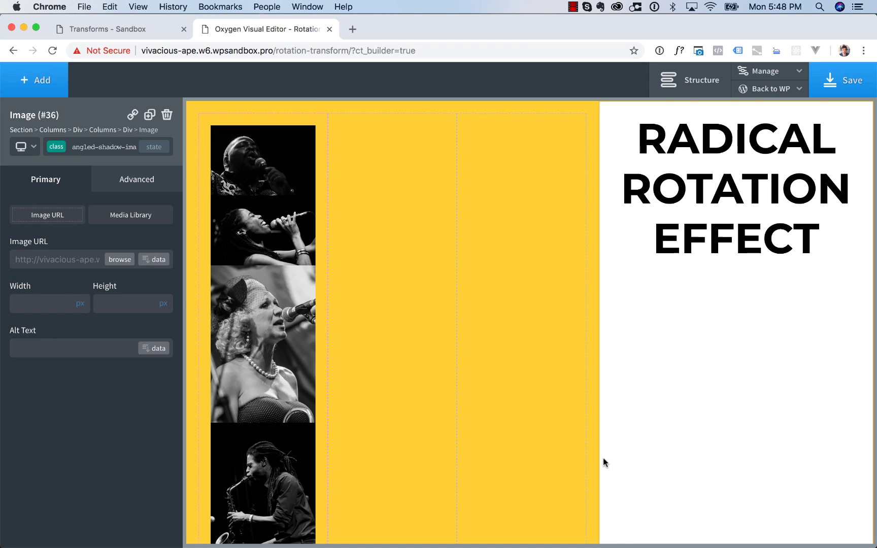
Step: Set the last two copies to the bass player and guitar photos, completing the stack
scroll(603, 458, "down", 5)
scroll(232, 272, "down", 3)
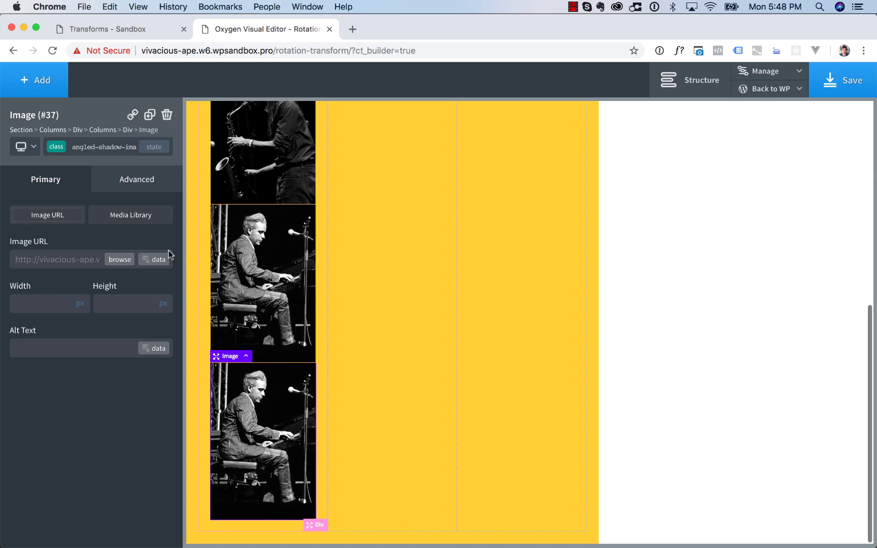
left_click(122, 259)
left_click(534, 232)
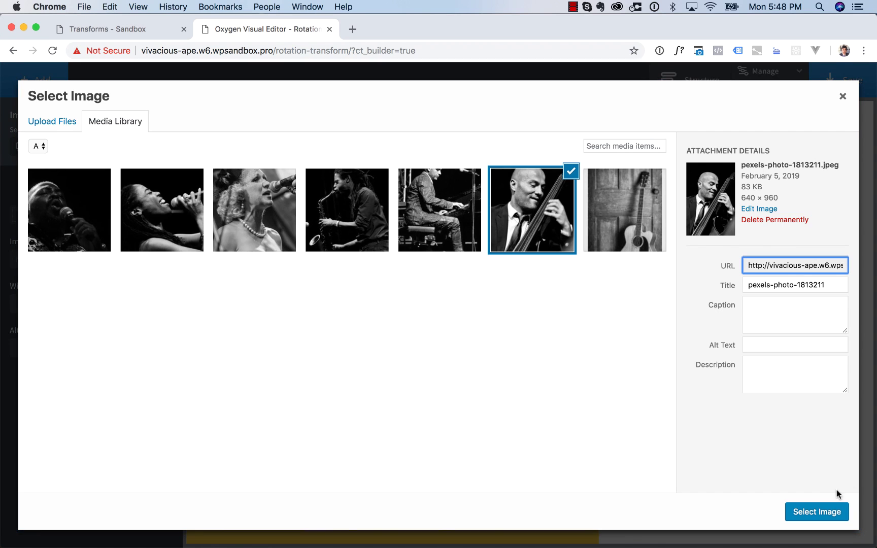
left_click(815, 511)
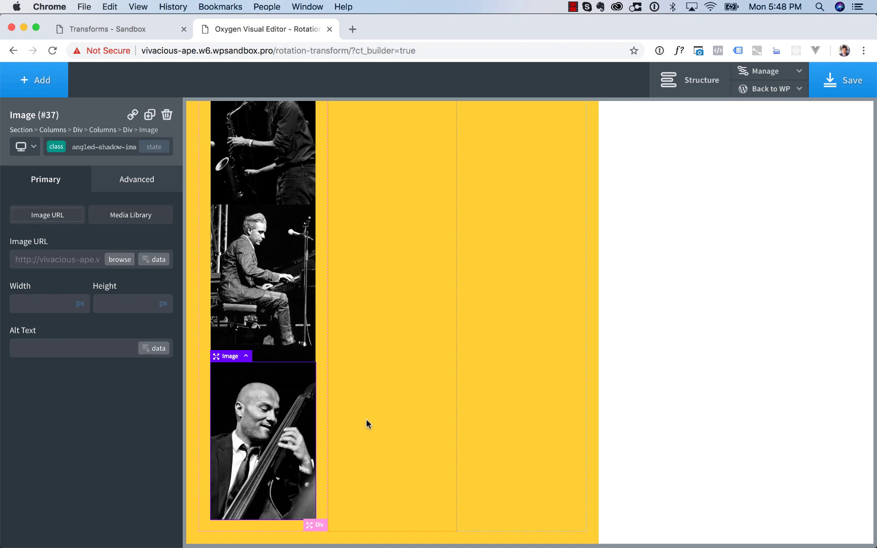
left_click(150, 115)
left_click(120, 259)
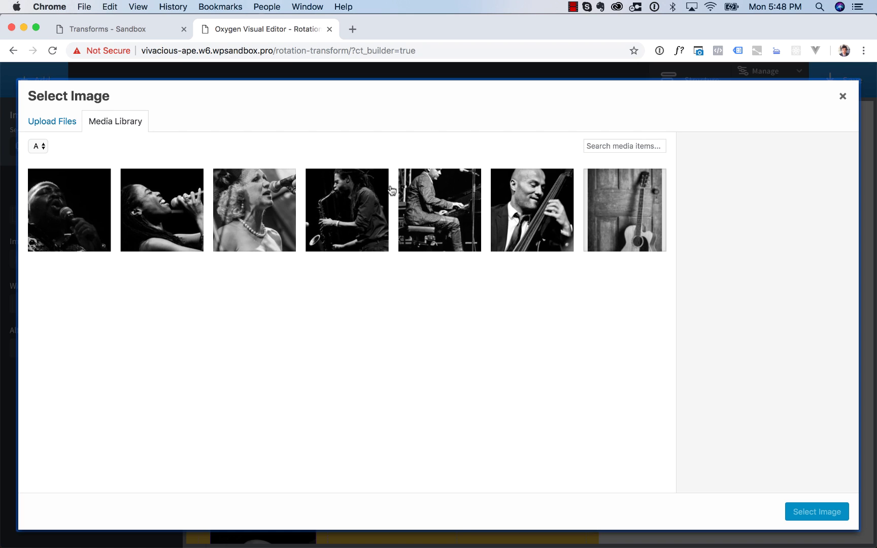
left_click(634, 197)
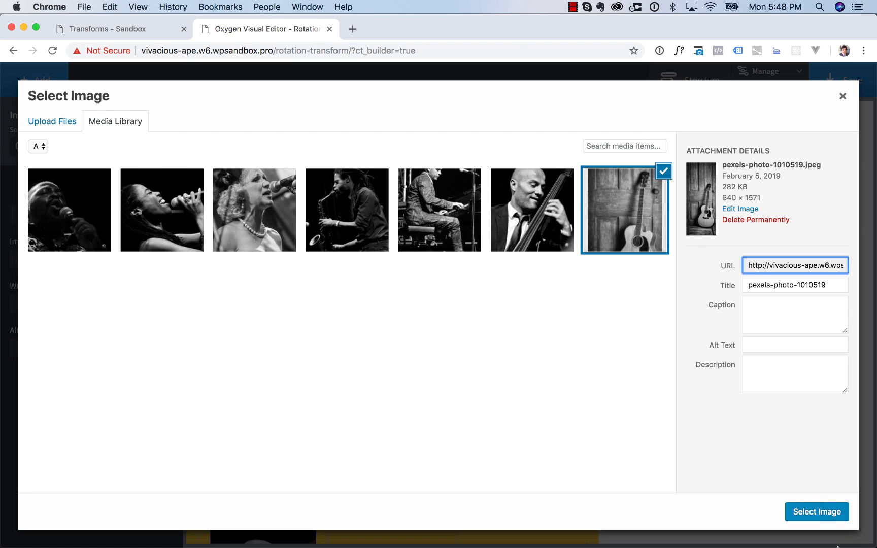
left_click(822, 521)
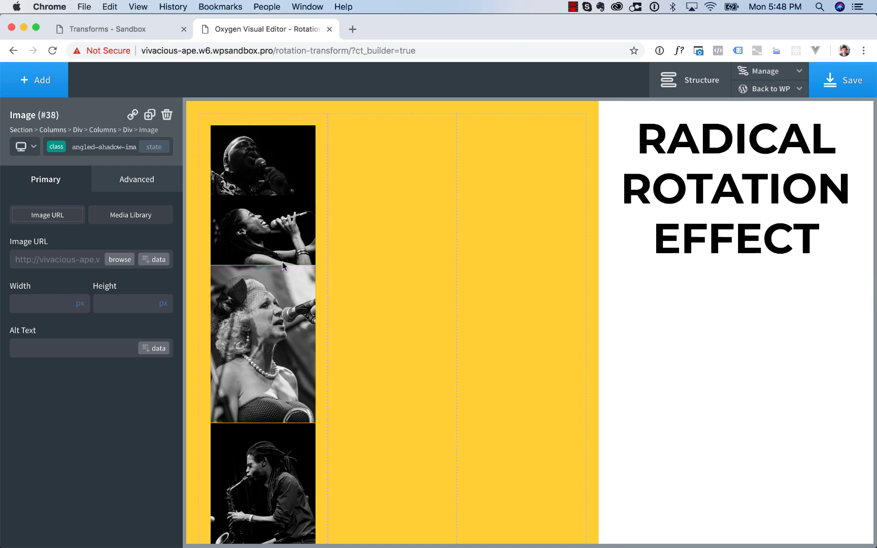
Step: Give the second singer photo a 40px bottom margin
left_click(267, 229)
left_click(124, 185)
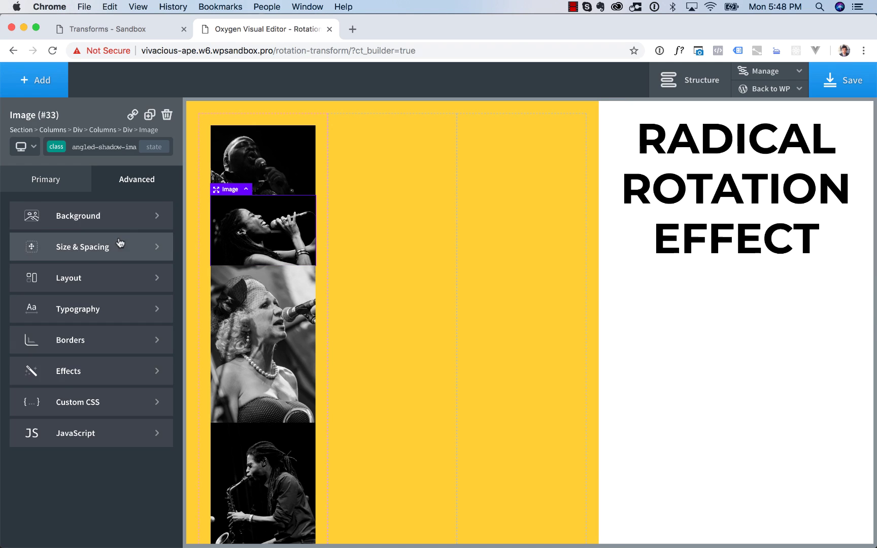
left_click(119, 246)
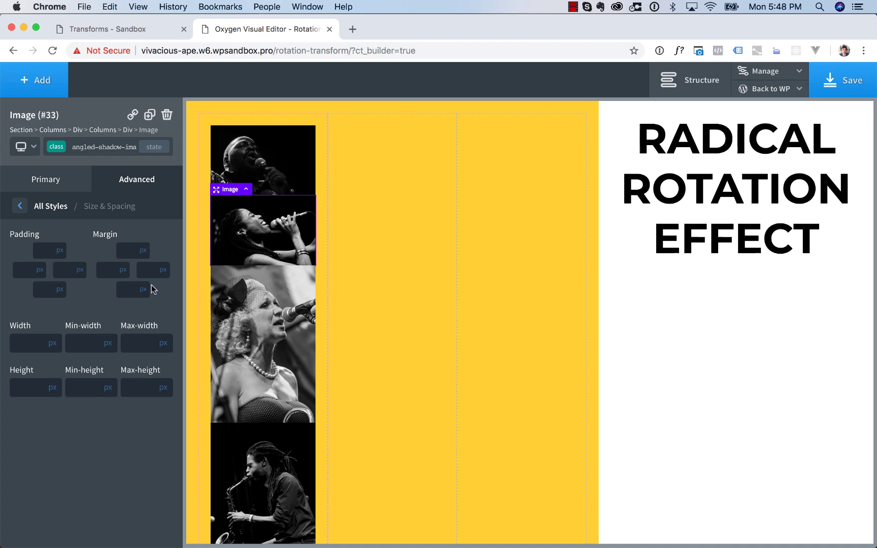
left_click_drag(247, 266, 247, 290)
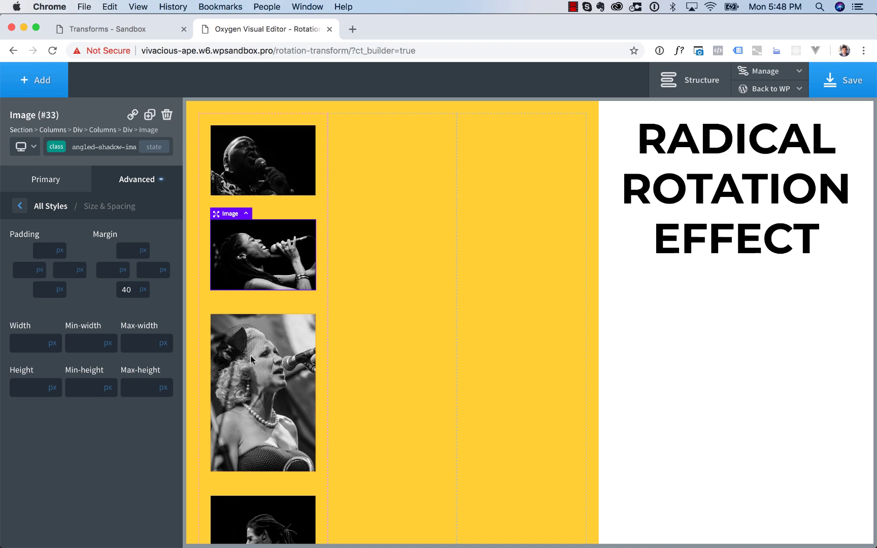
Step: Move photos into columns two and three, with the piano photo topping column three
left_click_drag(269, 257, 386, 198)
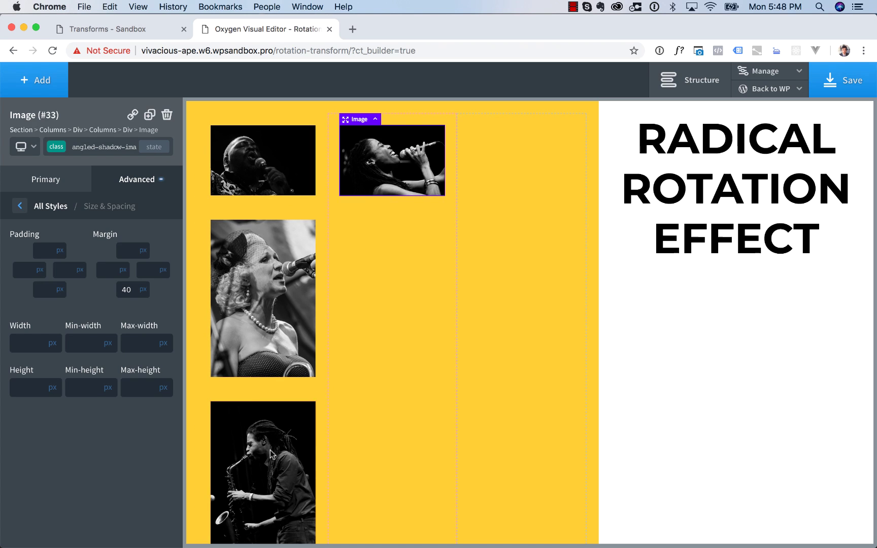
left_click_drag(272, 454, 491, 333)
scroll(473, 335, "down", 2)
left_click_drag(265, 414, 508, 371)
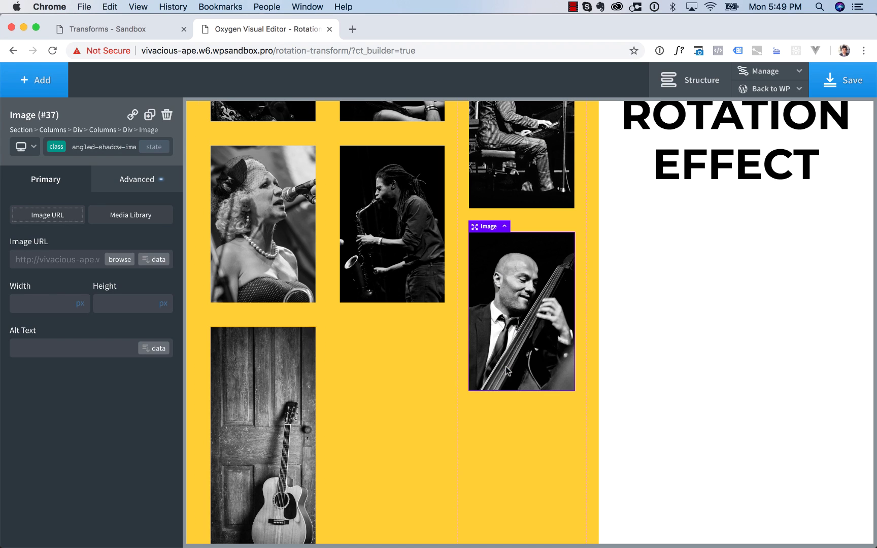
scroll(507, 371, "up", 3)
left_click_drag(264, 457, 370, 434)
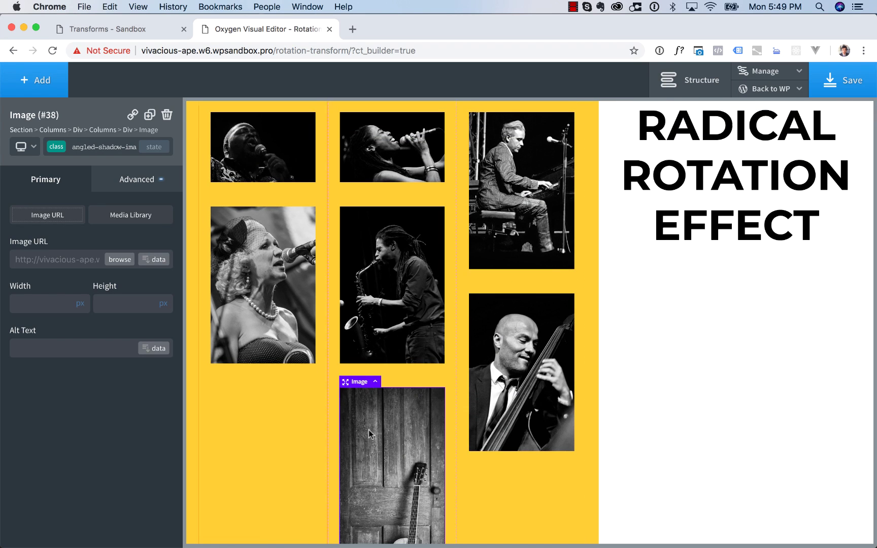
left_click_drag(370, 157, 276, 449)
scroll(276, 447, "down", 2)
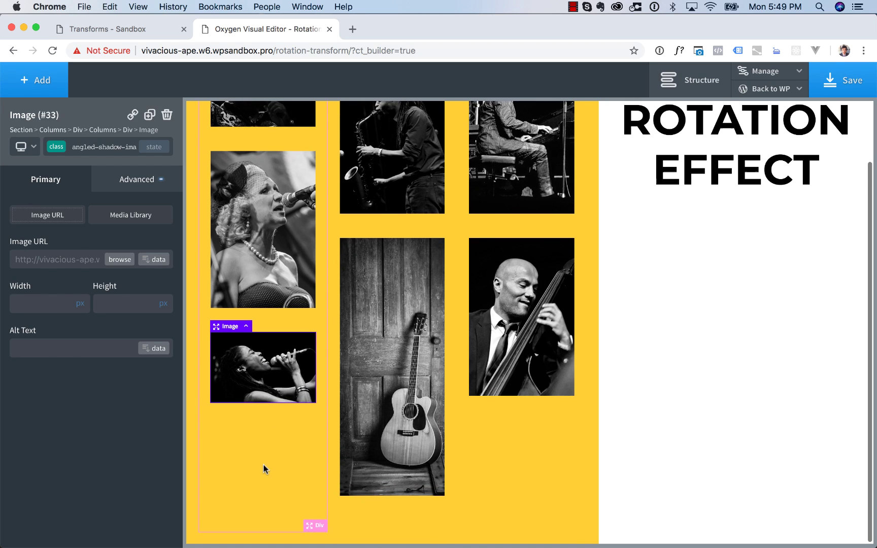
Step: Set vertical item alignment to Middle for columns one, three and two
left_click(263, 465)
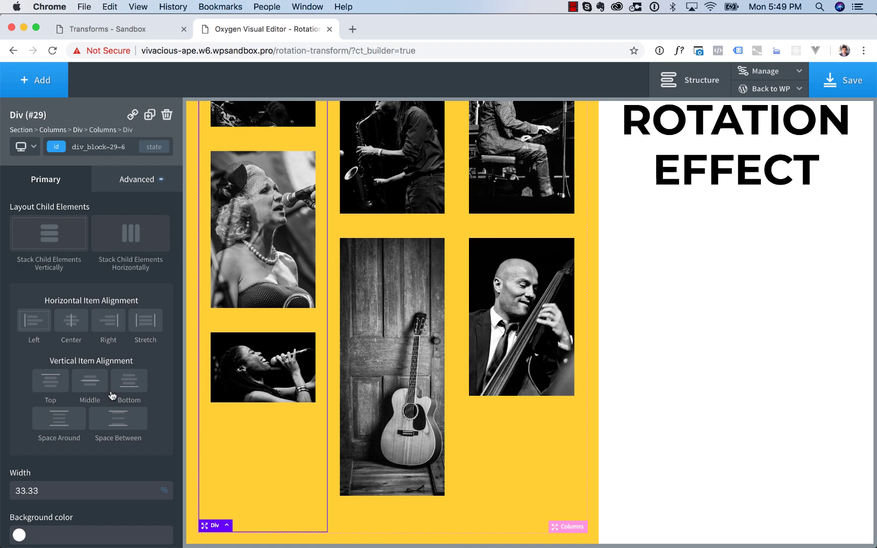
left_click(84, 385)
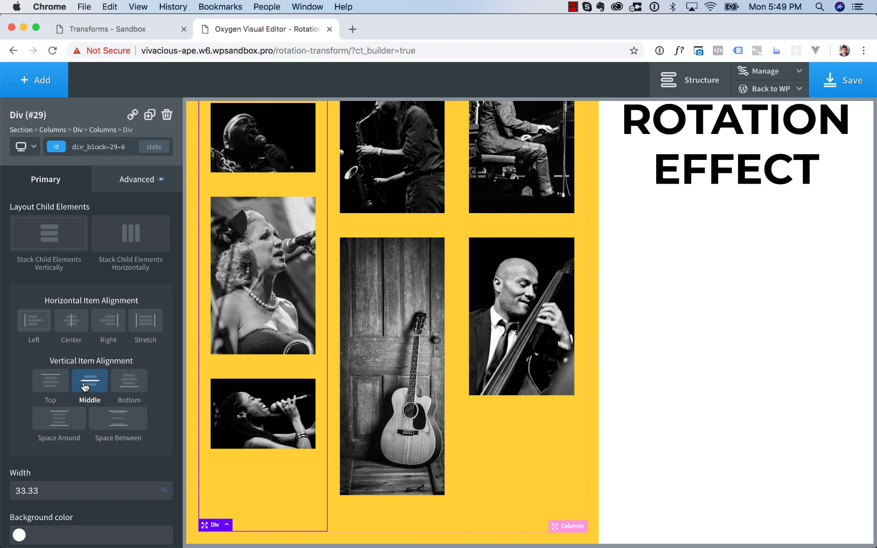
left_click(502, 456)
left_click(94, 385)
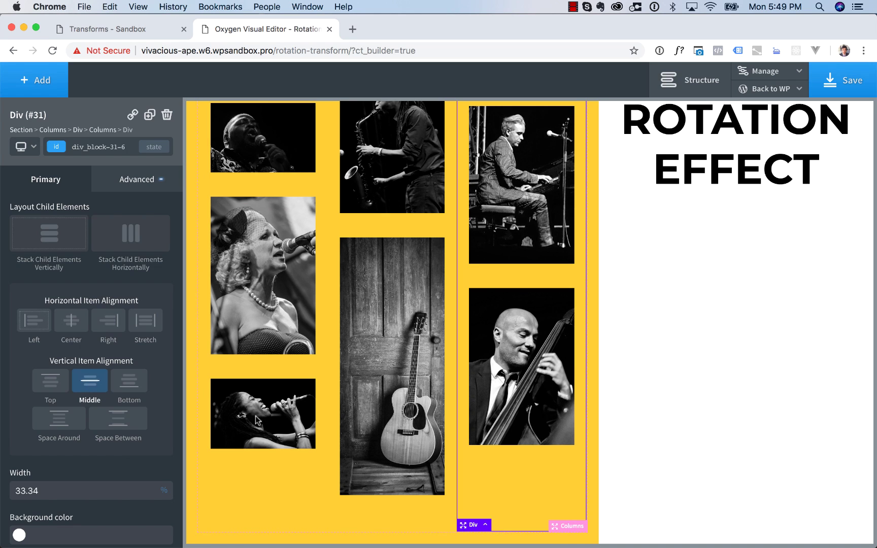
left_click(330, 457)
left_click(92, 384)
scroll(411, 342, "up", 3)
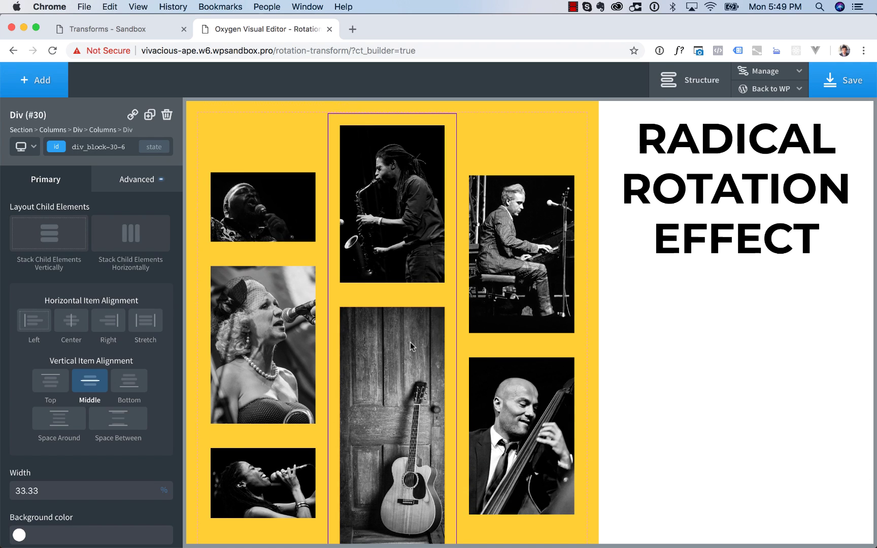
Step: On the top photo, add a Box Shadow under Advanced > Effects and set its colour to black
left_click(245, 239)
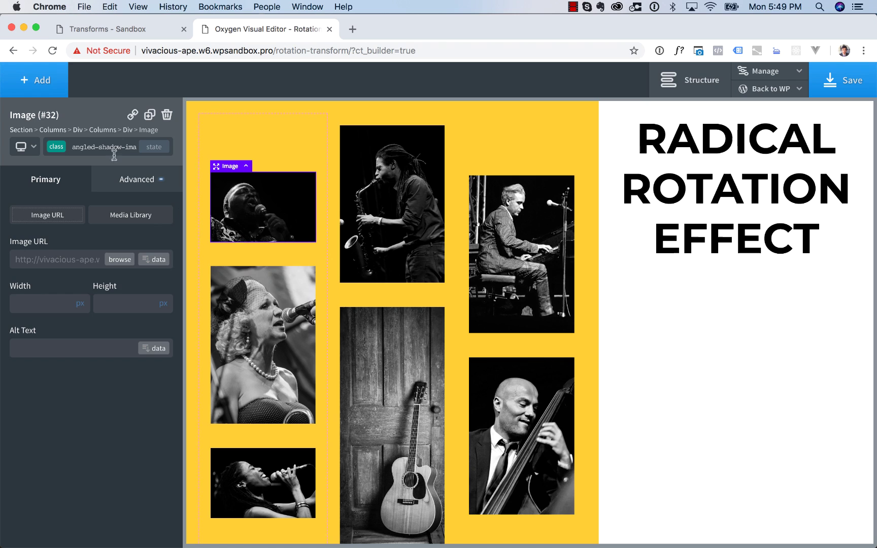
left_click(127, 176)
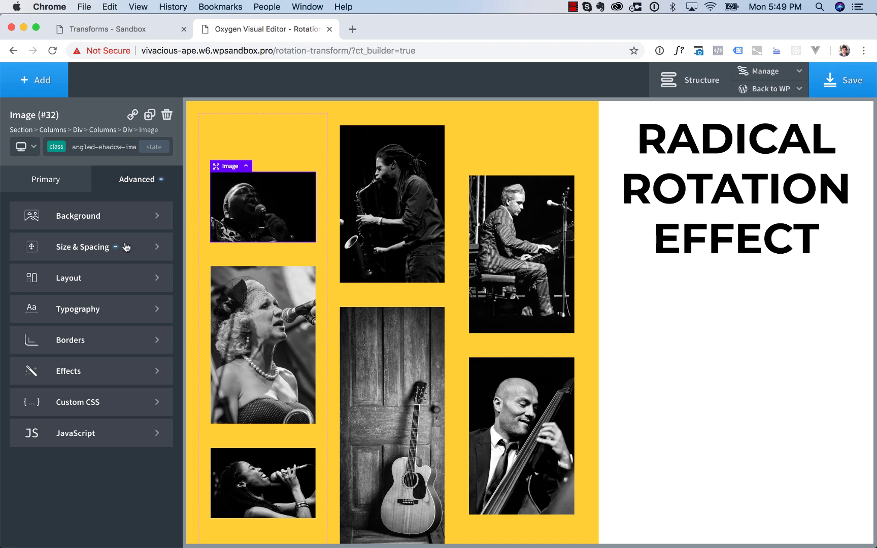
left_click(114, 372)
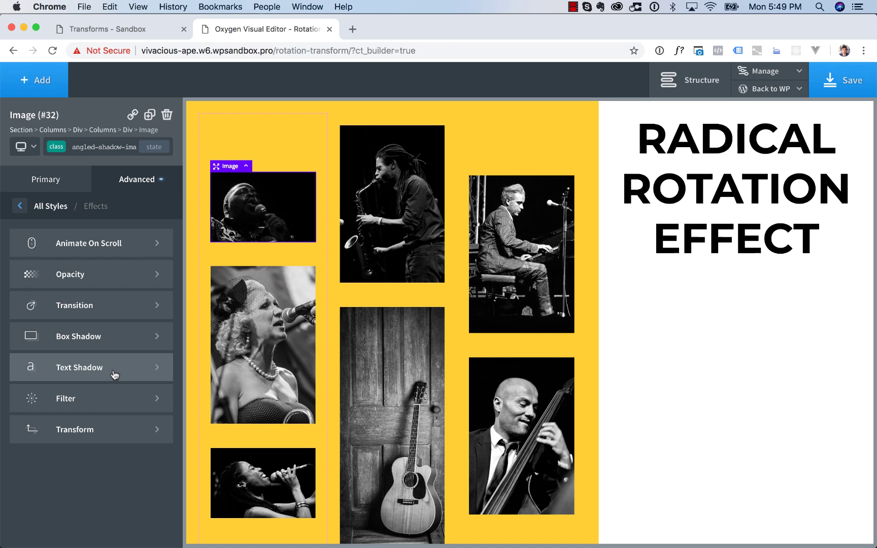
left_click(131, 336)
left_click(19, 287)
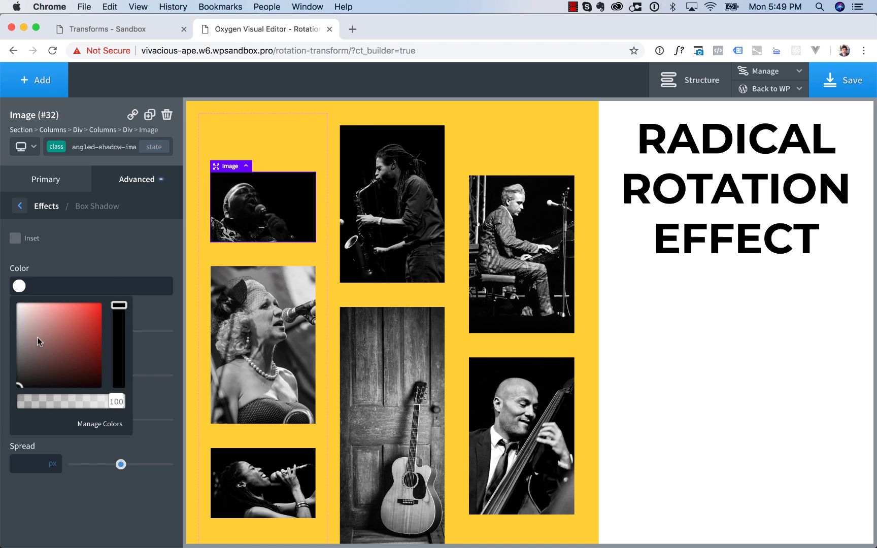
left_click(39, 314)
left_click(79, 278)
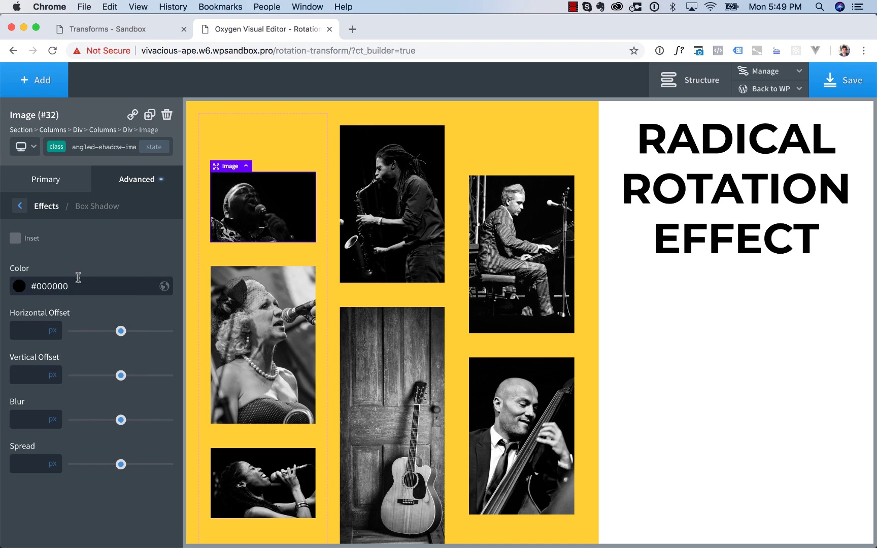
Step: Enter shadow offsets of 20 and 20, blur 50 and spread -20
left_click(30, 331)
type("20")
key("Tab")
type("20")
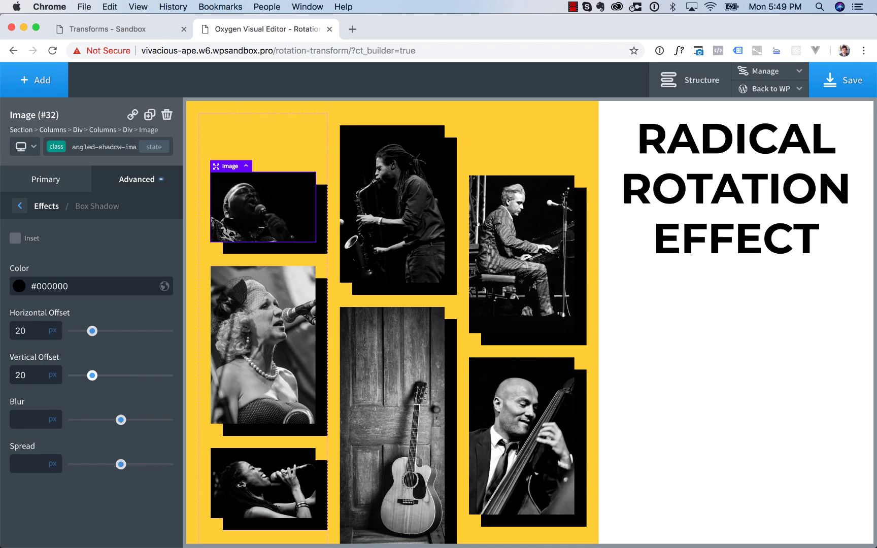
key("Tab")
type("50")
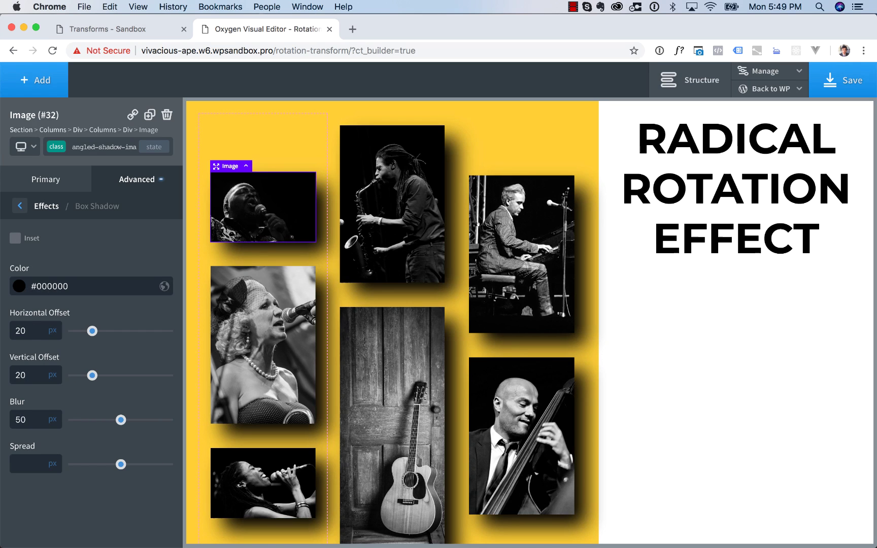
key("Tab")
type("-20")
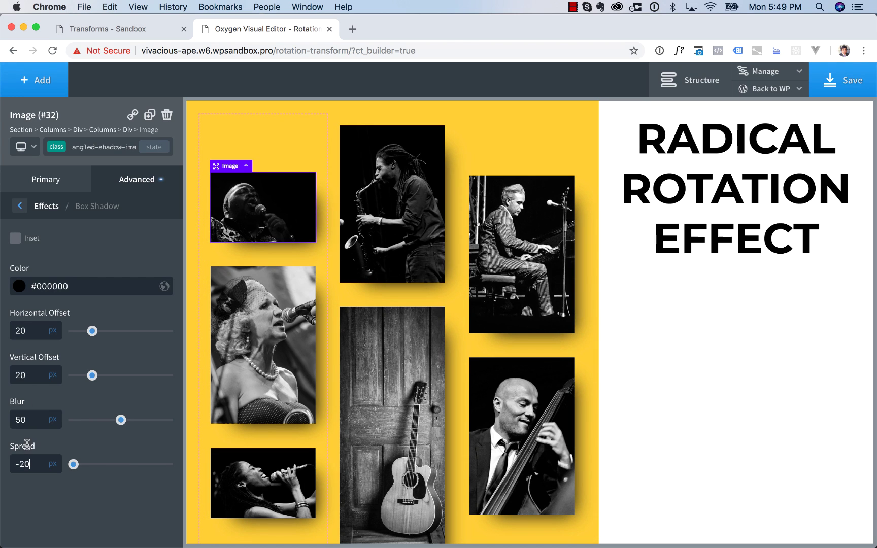
Step: Raise both shadow offsets to 40 and make the colour about half transparent, rgba(0,0,0,0.46)
double_click(20, 330)
type("40")
key("Tab")
type("40")
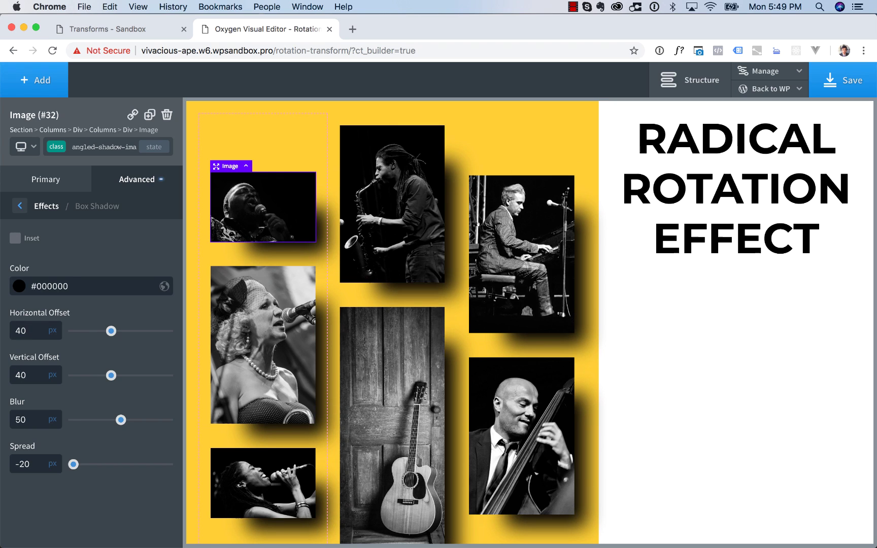
left_click(19, 287)
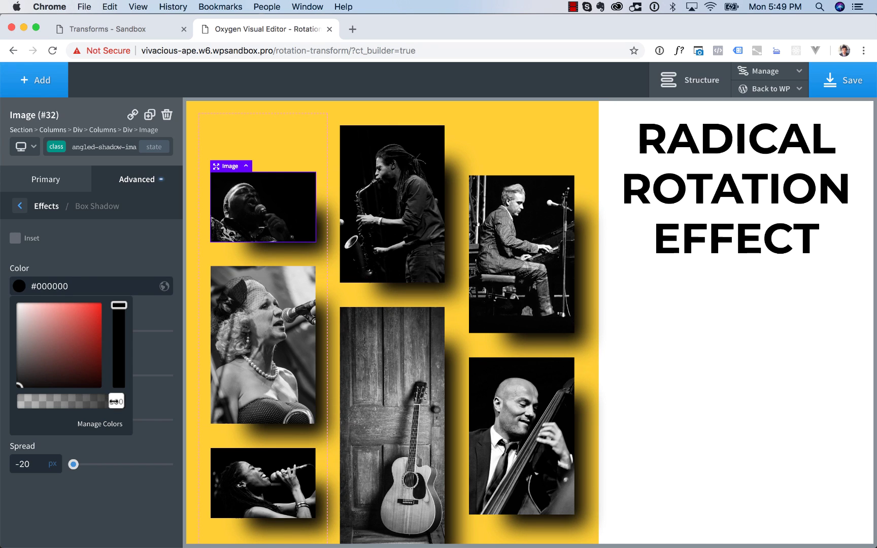
left_click_drag(115, 402, 66, 401)
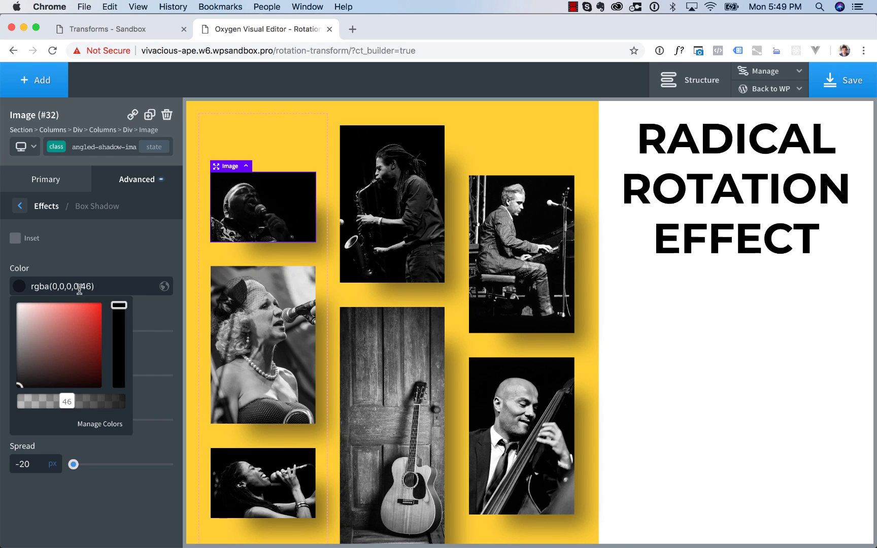
Step: Try an inset shadow, then switch back to an outer drop shadow
left_click(143, 251)
scroll(327, 278, "down", 3)
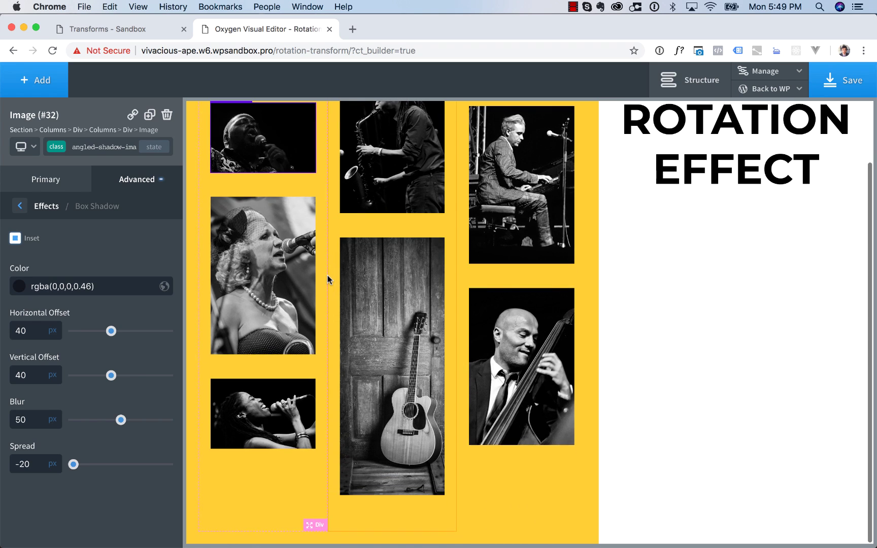
scroll(327, 278, "up", 3)
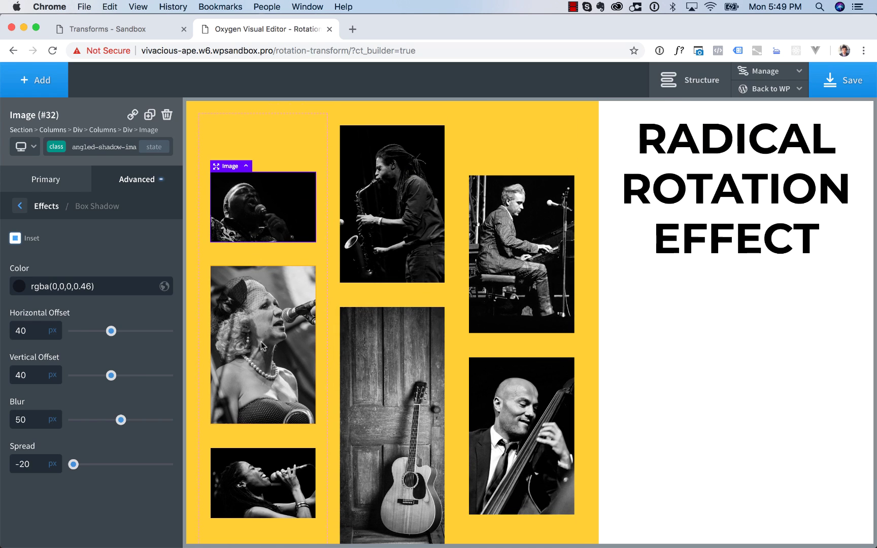
left_click(16, 238)
scroll(356, 391, "down", 3)
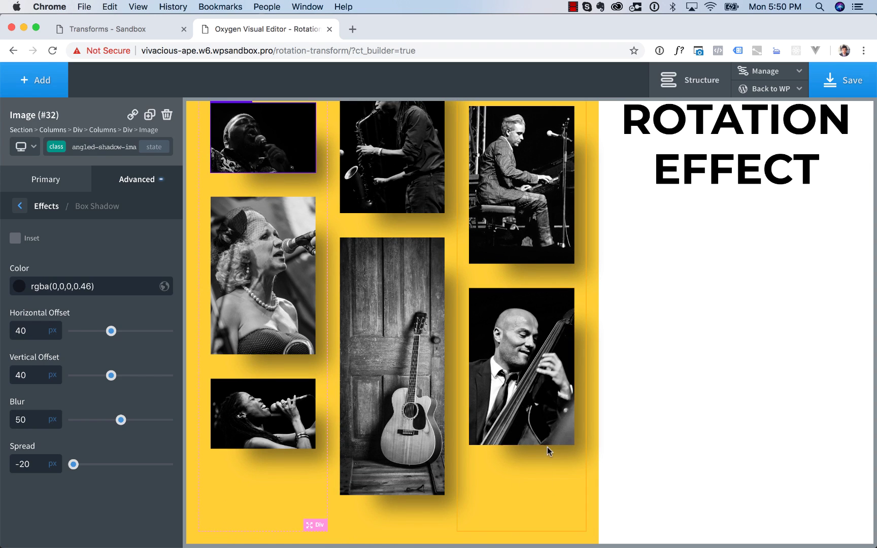
scroll(512, 484, "up", 3)
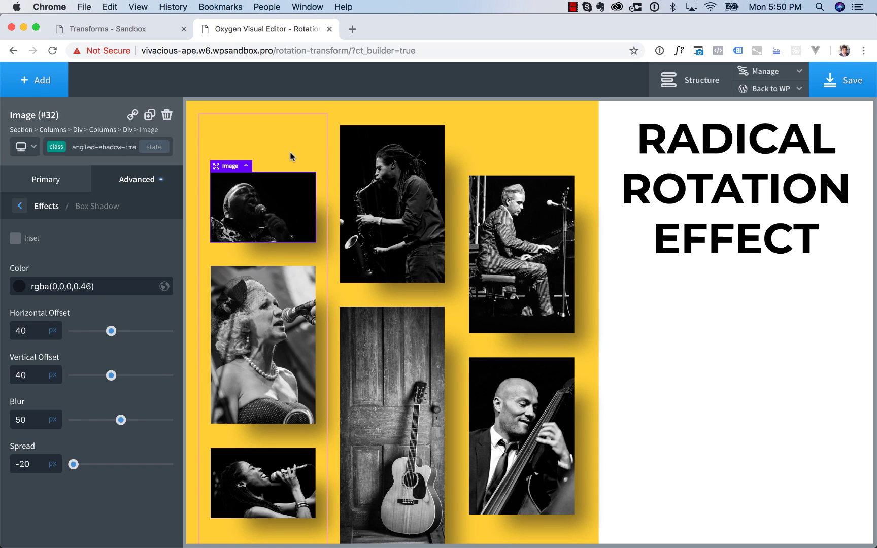
Step: Select the three-column photo row (Columns #27) and add a new transform under Effects > Transform
left_click(244, 171)
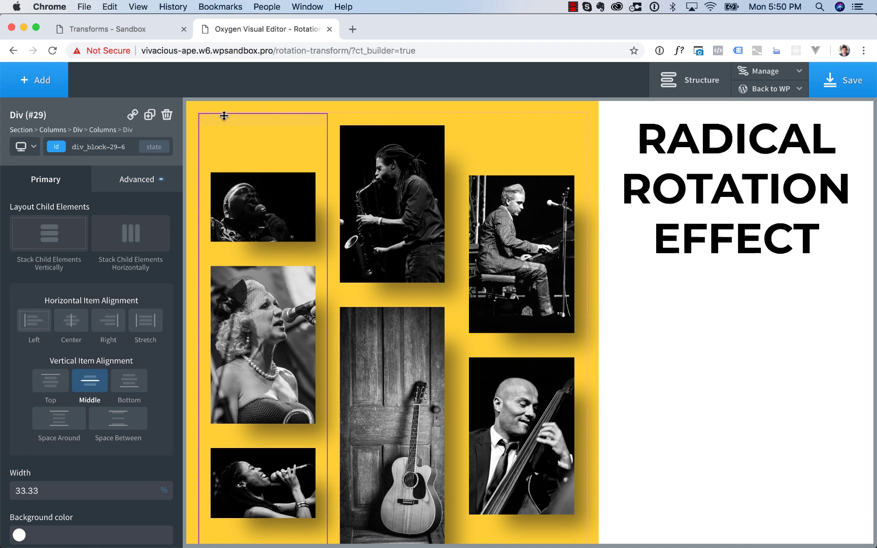
scroll(224, 116, "down", 3)
left_click(571, 528)
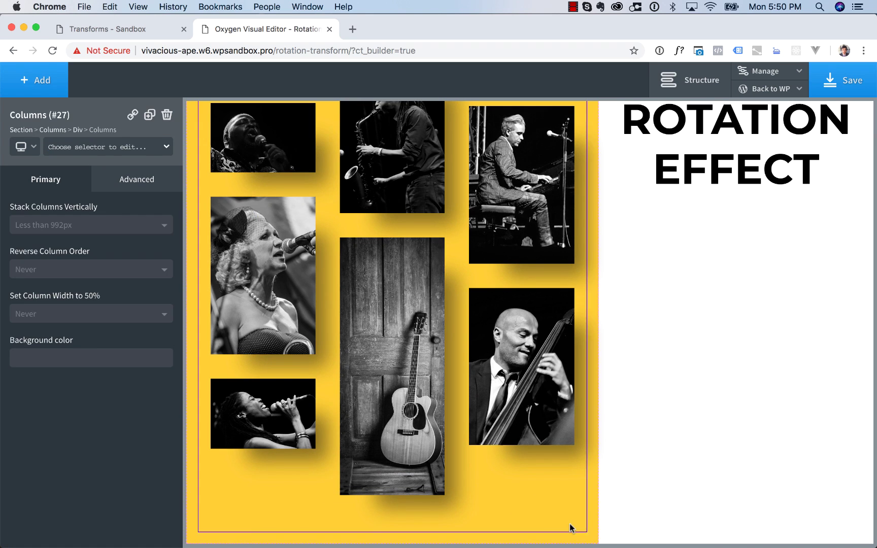
left_click(674, 78)
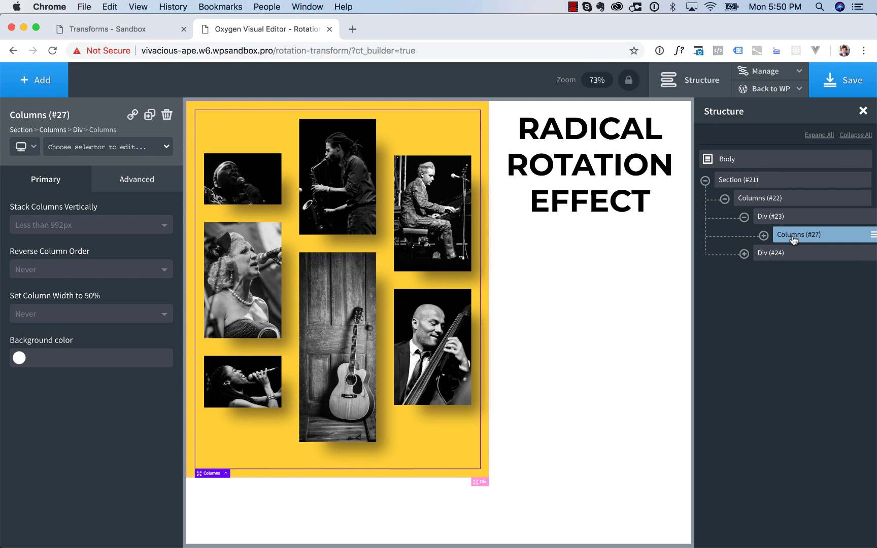
left_click(141, 188)
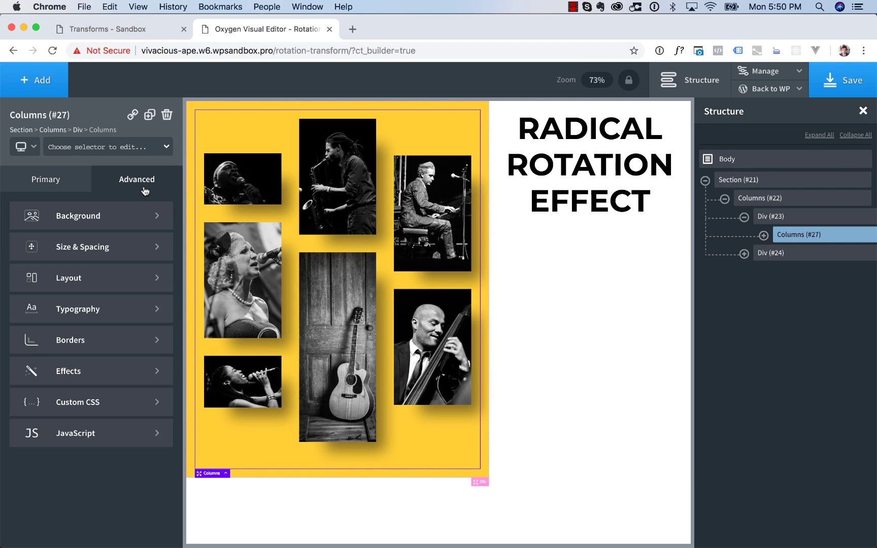
left_click(107, 369)
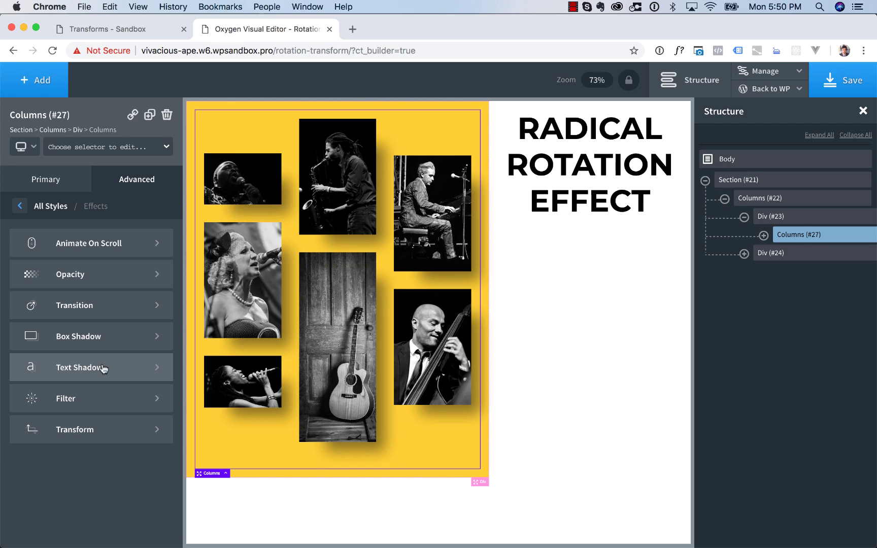
left_click(98, 428)
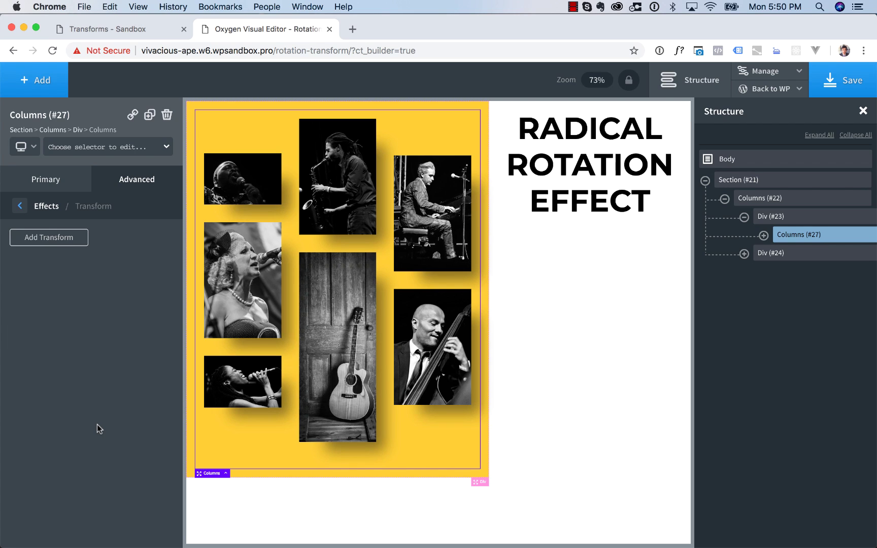
left_click(44, 242)
left_click(38, 298)
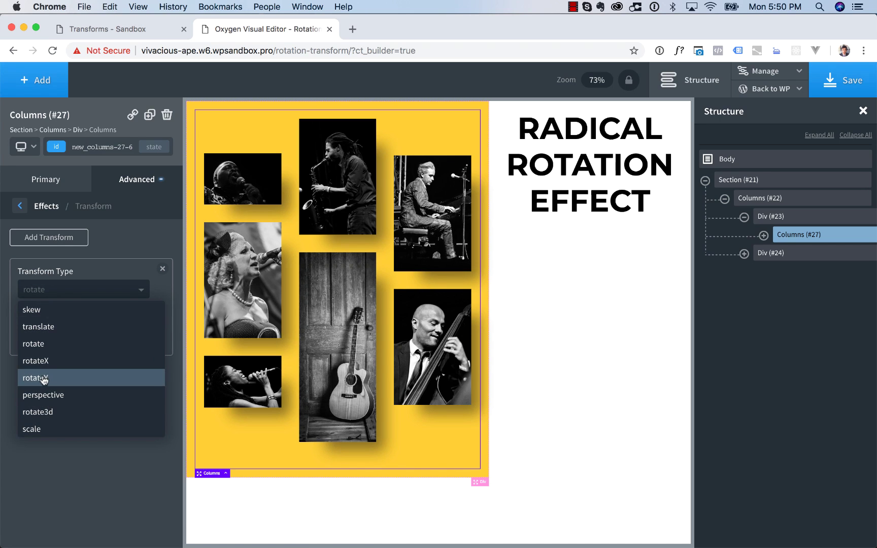
Step: Choose rotate as the transform type and set the angle to 20 deg
left_click(49, 345)
left_click(39, 340)
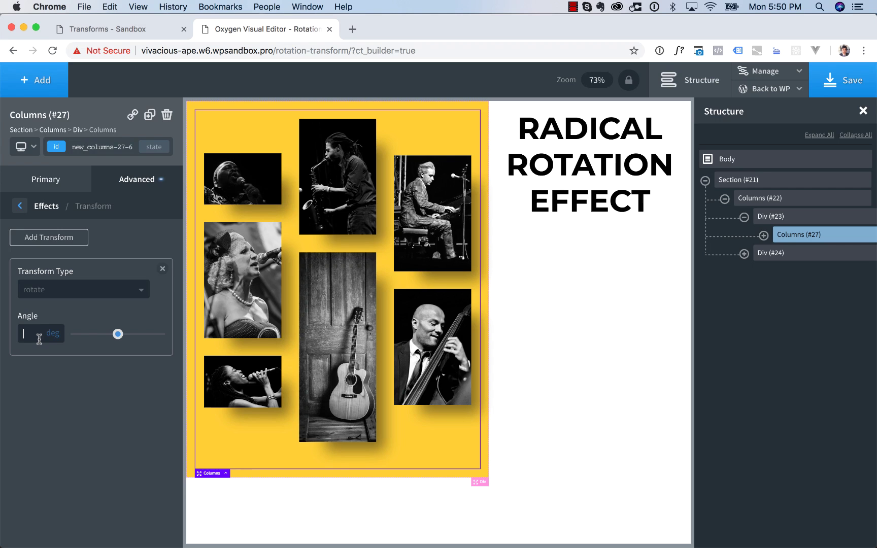
type("10")
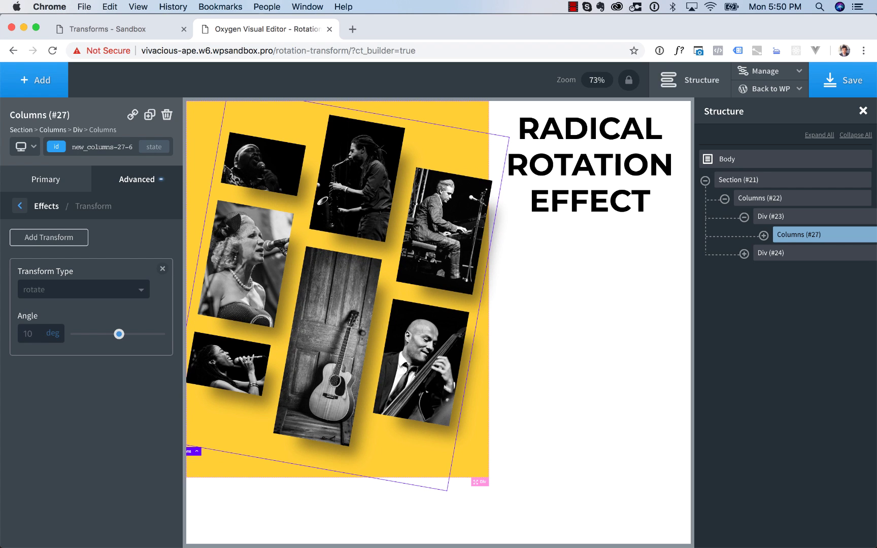
key("Up")
key("Up")
key("Up")
key("Up")
key("Up")
key("Up")
key("Up")
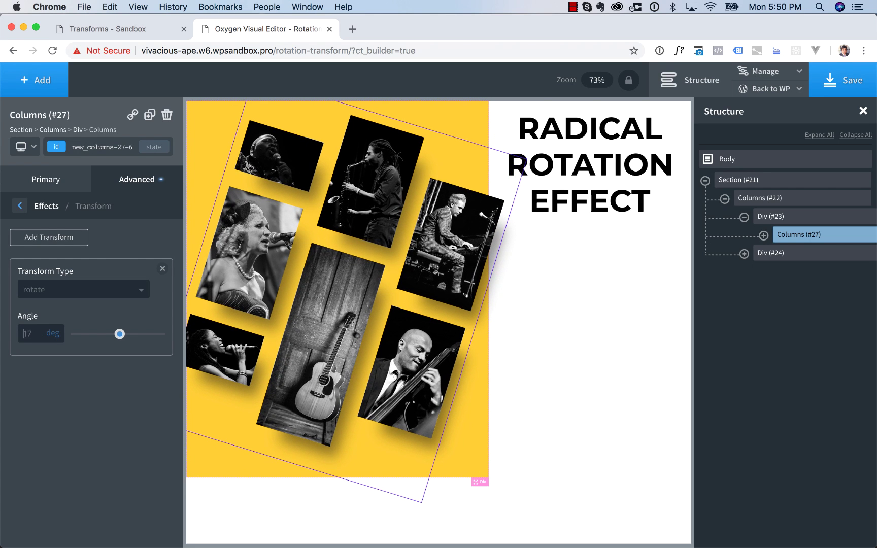
key("Up")
key("Up")
key("Up")
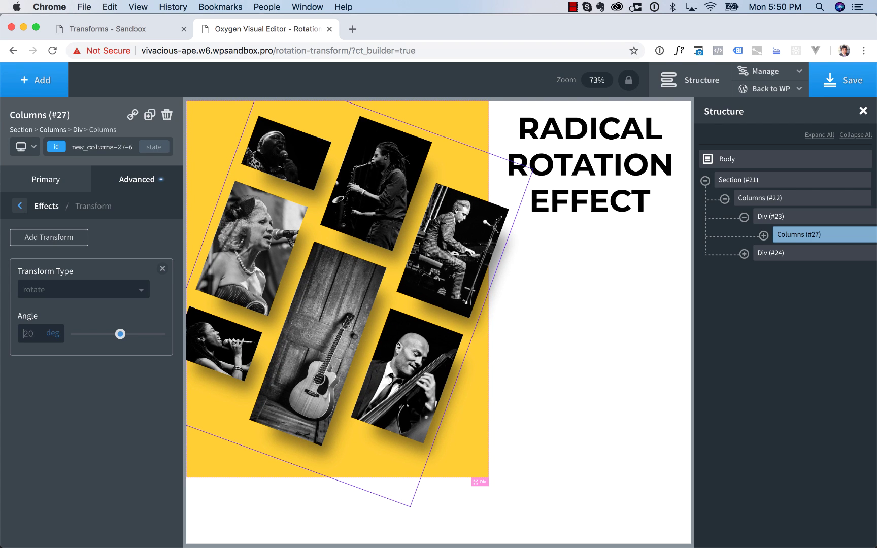
Step: Set the white Div (#24) to Middle vertical item alignment
left_click(557, 297)
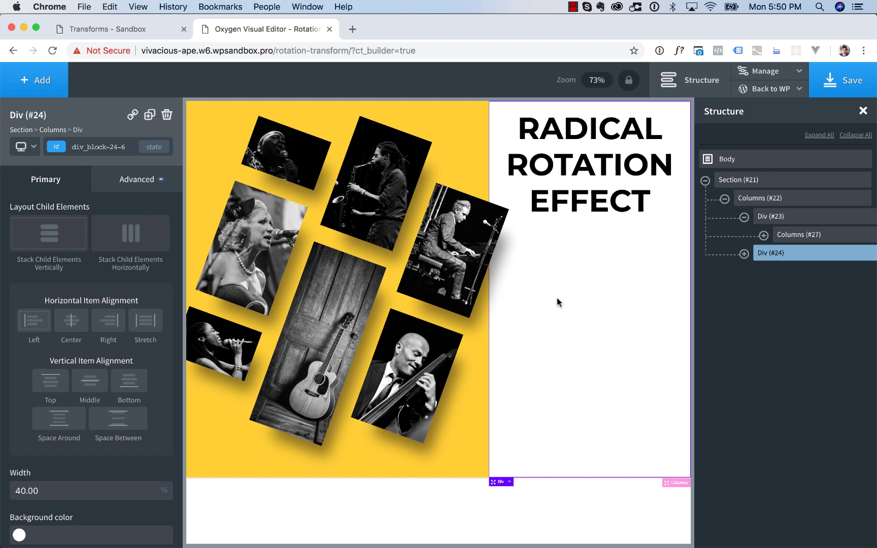
left_click(97, 389)
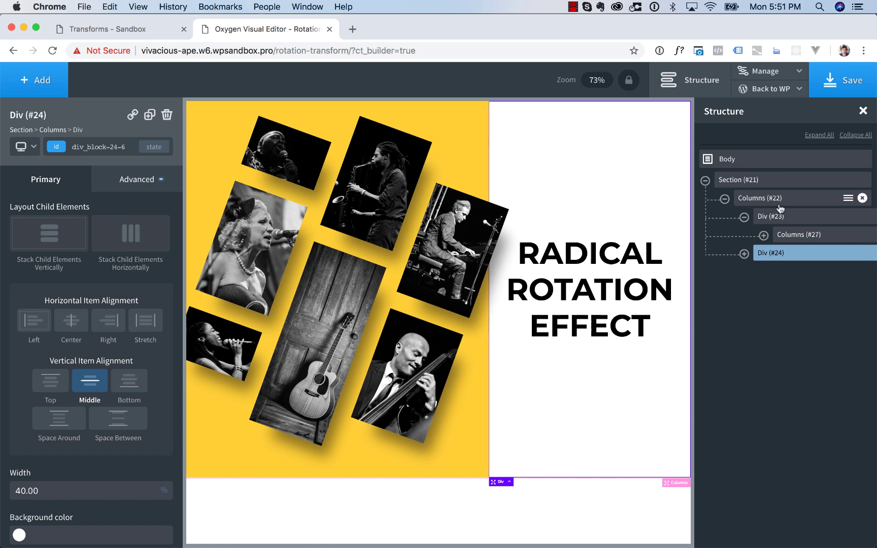
Step: In Size & Spacing for the photo columns, set margin-top to -76 px
left_click(789, 240)
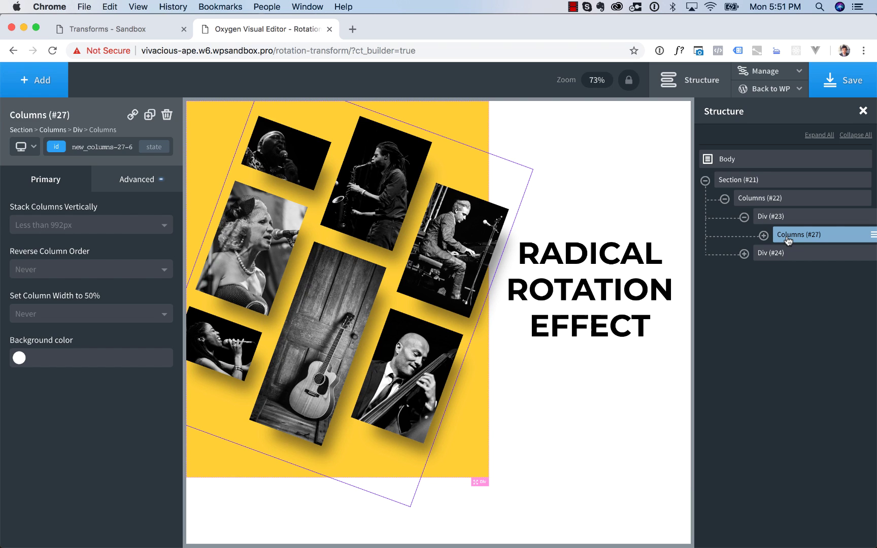
left_click(145, 181)
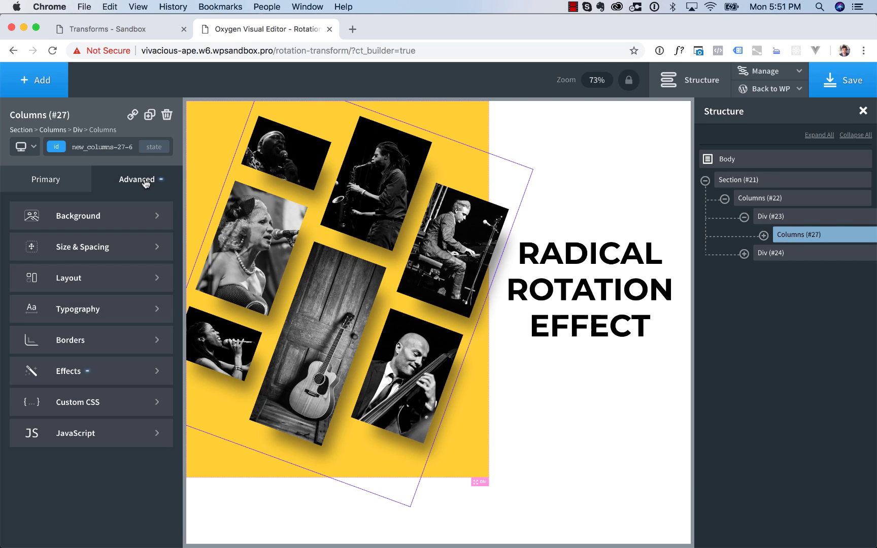
left_click(121, 278)
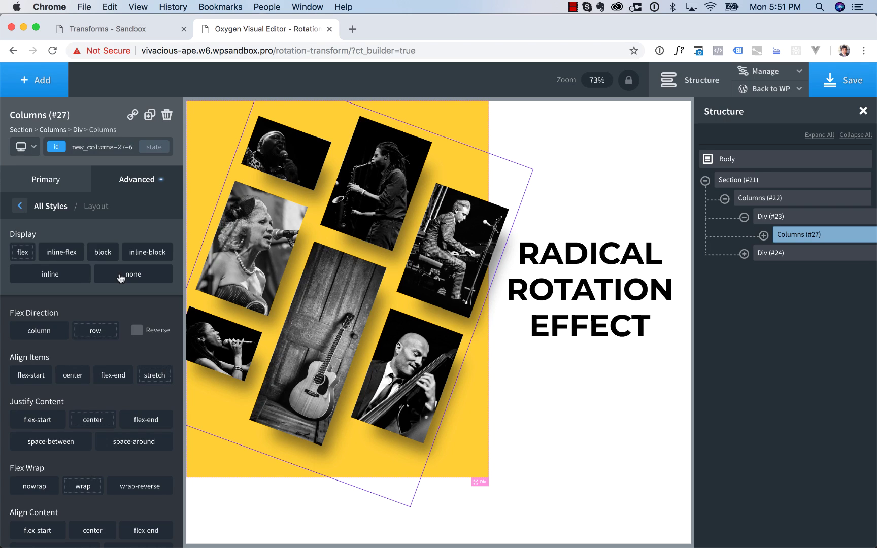
left_click(56, 208)
left_click(109, 249)
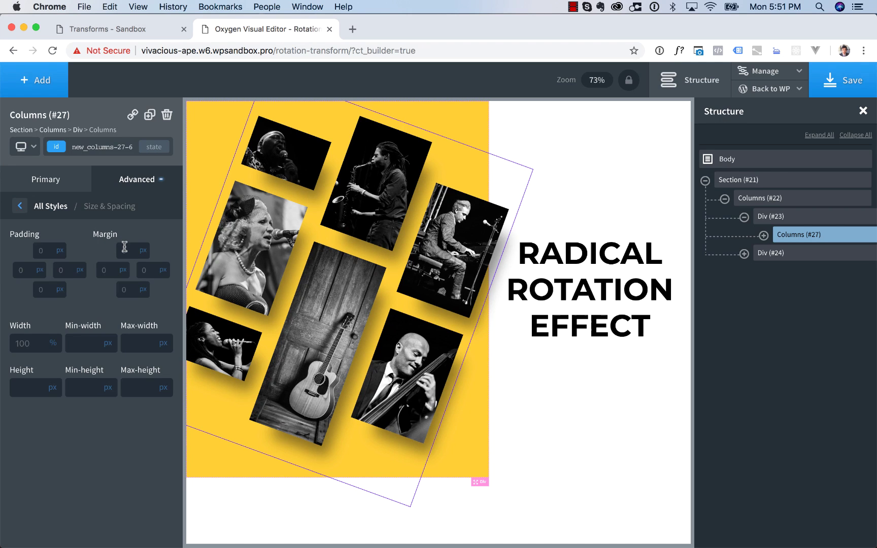
type("-100")
key("Up")
key("Up")
key("Up")
key("Up")
key("Up")
key("Up")
key("Up")
key("Up")
key("Up")
key("Up")
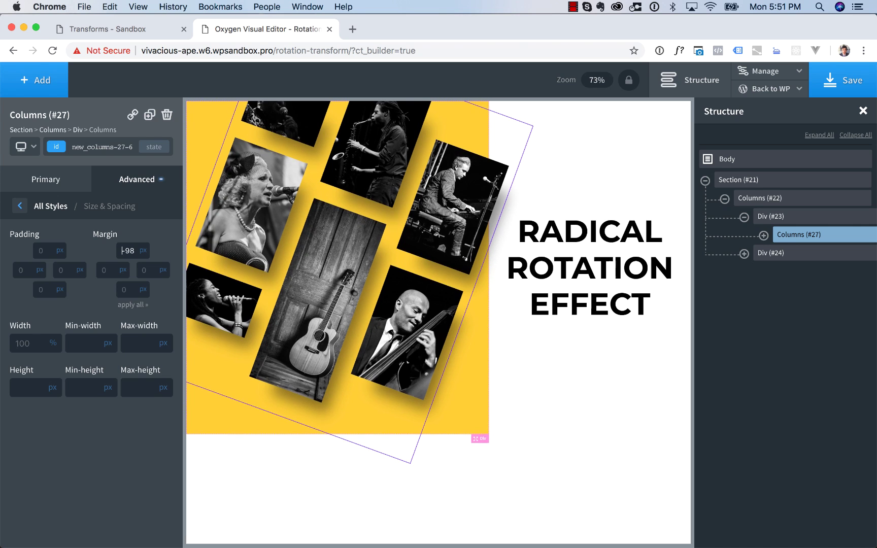
key("Up")
key("Up")
key("Up")
key("Up")
key("Up")
key("Up")
key("Up")
key("Up")
key("Up")
key("Up")
key("Up")
key("Up")
key("Up")
key("Up")
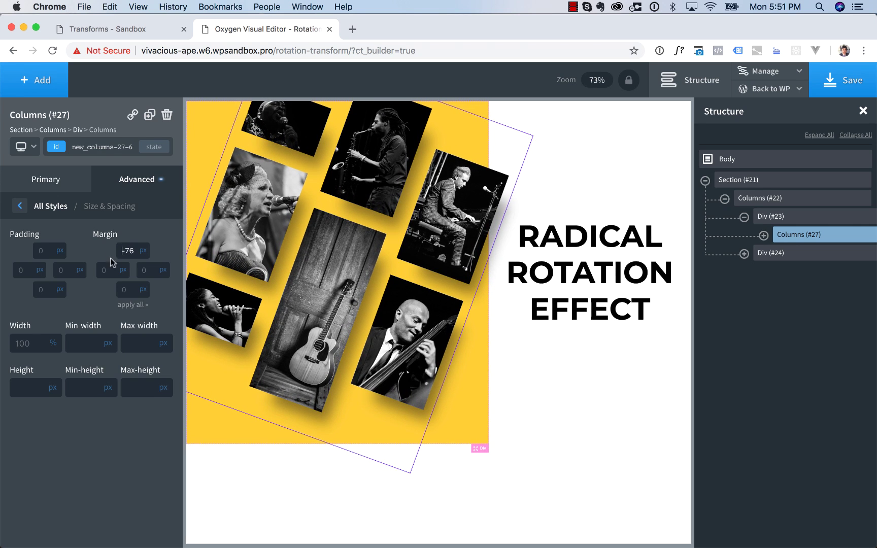
Step: Set the photo columns' margin-bottom to -120 px
left_click(123, 290)
type("-56")
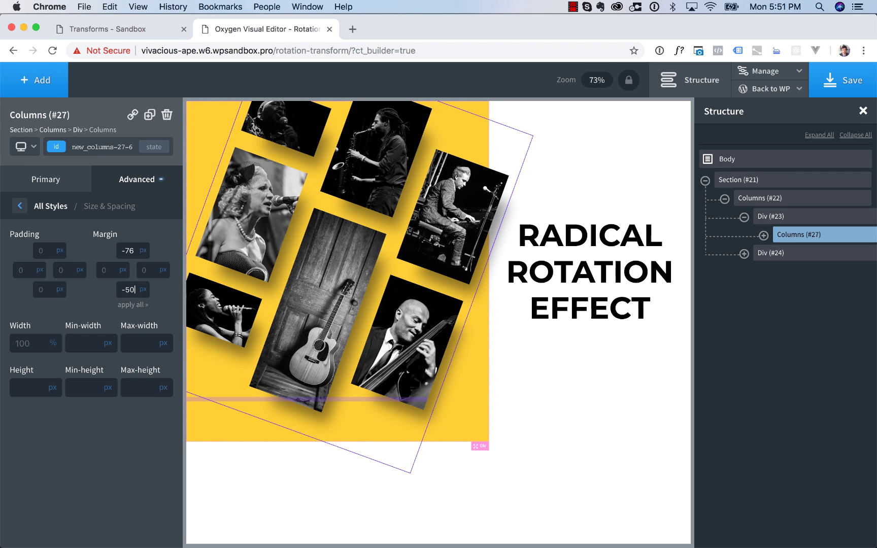
key("Down")
key("Down")
key("Down")
key("Down")
key("Down")
key("Down")
key("Down")
key("Down")
key("Down")
key("Down")
key("Down")
key("Down")
key("Down")
key("Down")
key("Down")
key("Down")
key("Down")
key("Down")
key("Down")
key("Down")
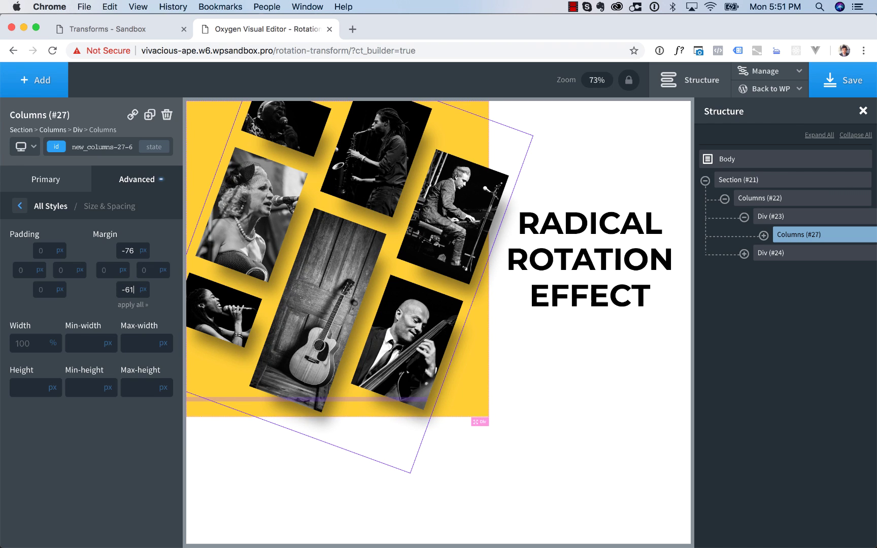
key("Down")
key("Down")
key("Down")
key("Down")
key("Down")
key("Down")
key("Down")
key("Down")
key("Down")
key("Down")
key("Down")
key("Down")
key("Down")
key("Down")
key("Down")
key("Down")
key("Down")
key("Down")
key("Down")
key("Down")
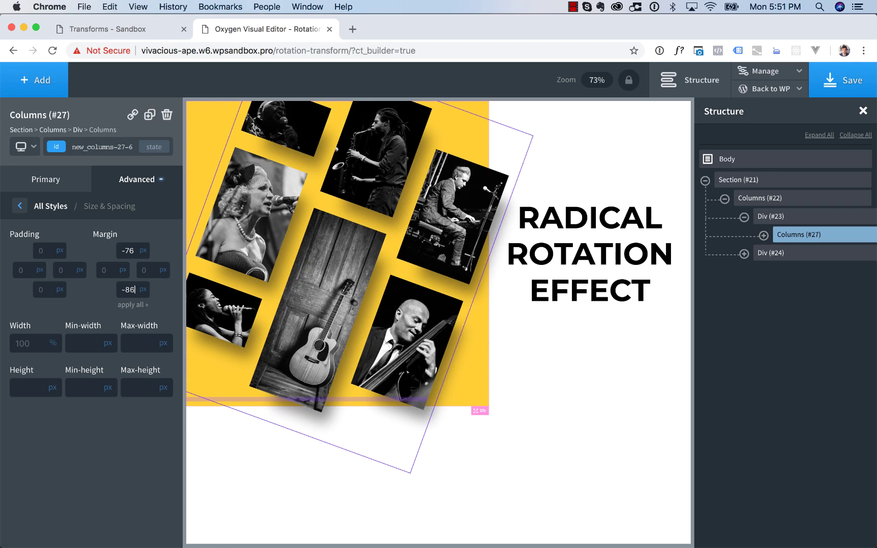
key("Down")
key("Down")
key("Down")
key("Down")
key("Down")
key("Down")
key("Down")
key("Down")
key("Down")
key("Down")
key("Down")
key("Down")
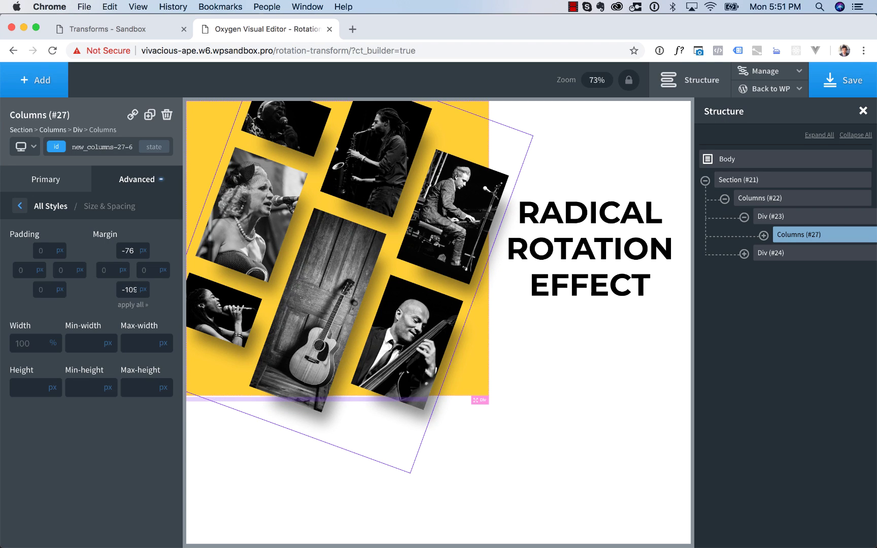
key("Down")
key("Down")
key("Down")
key("Down")
key("Down")
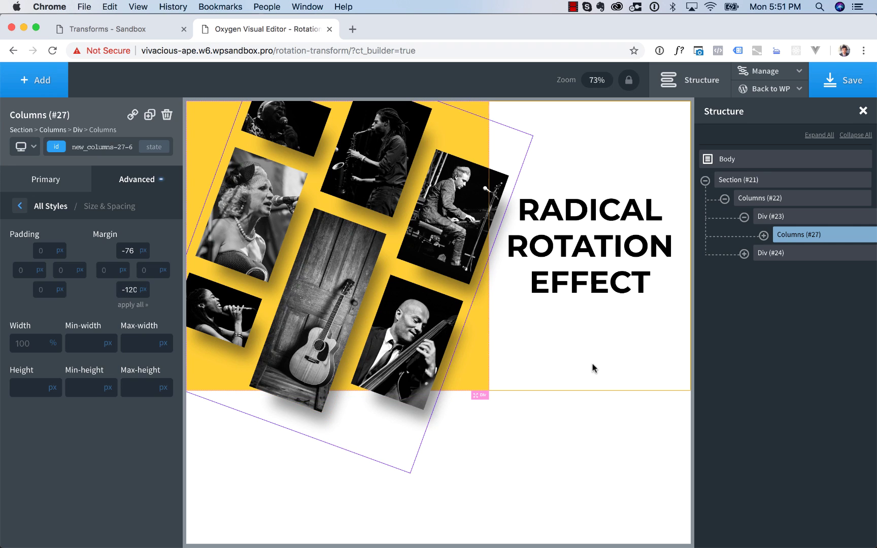
left_click(577, 354)
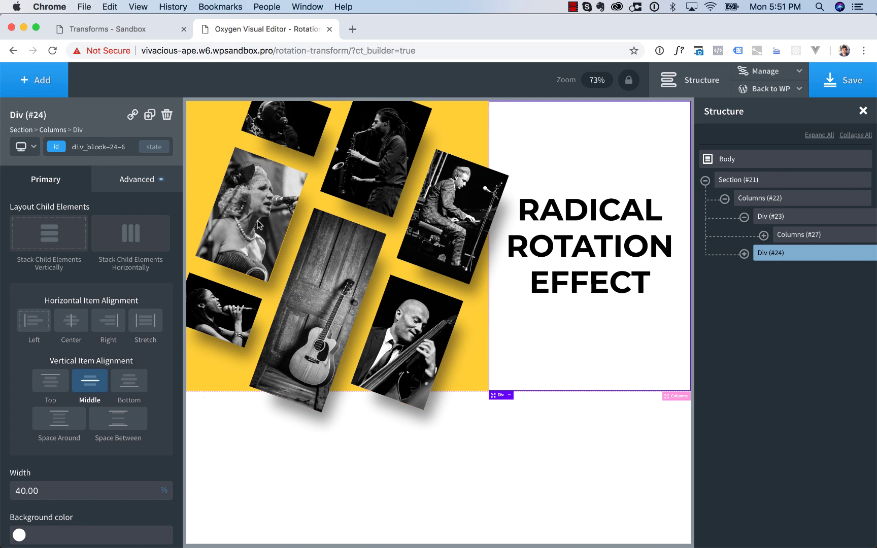
Step: Set the whole section's Overflow to hidden in Advanced > Layout
left_click(742, 181)
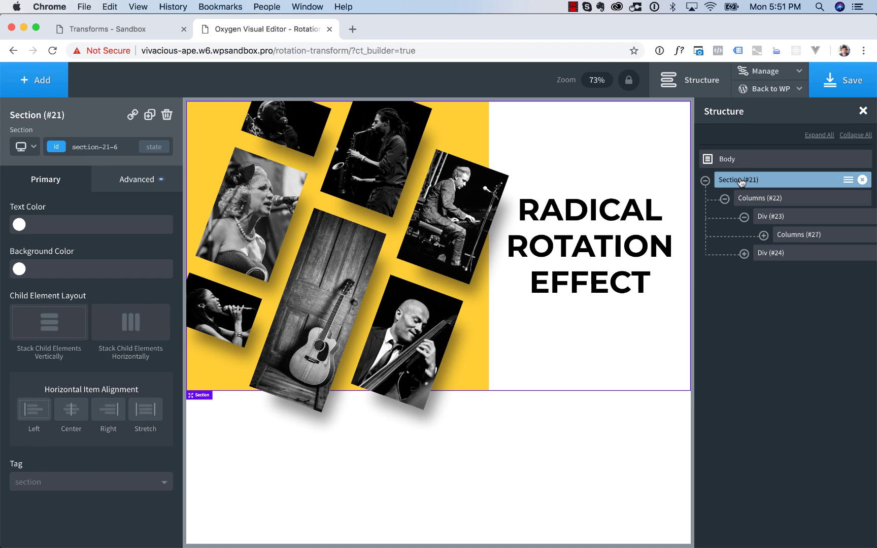
left_click(133, 179)
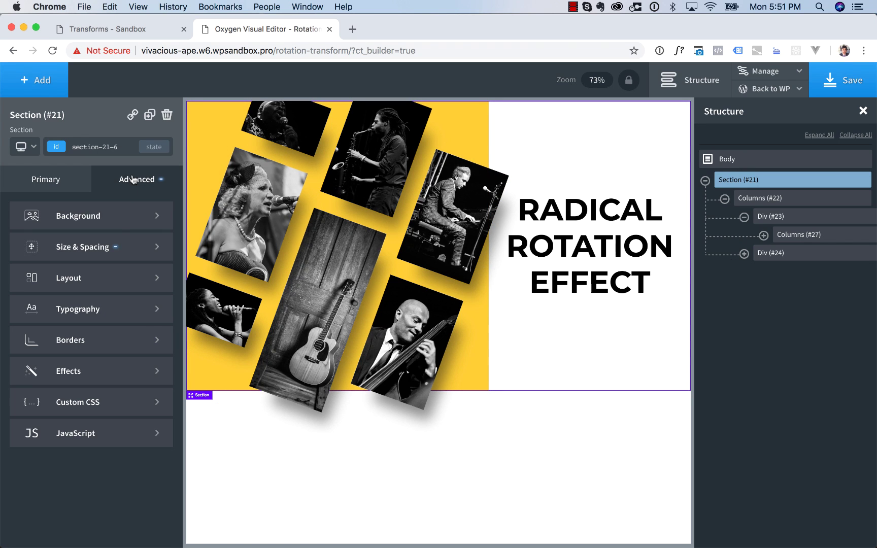
left_click(100, 279)
scroll(101, 284, "down", 5)
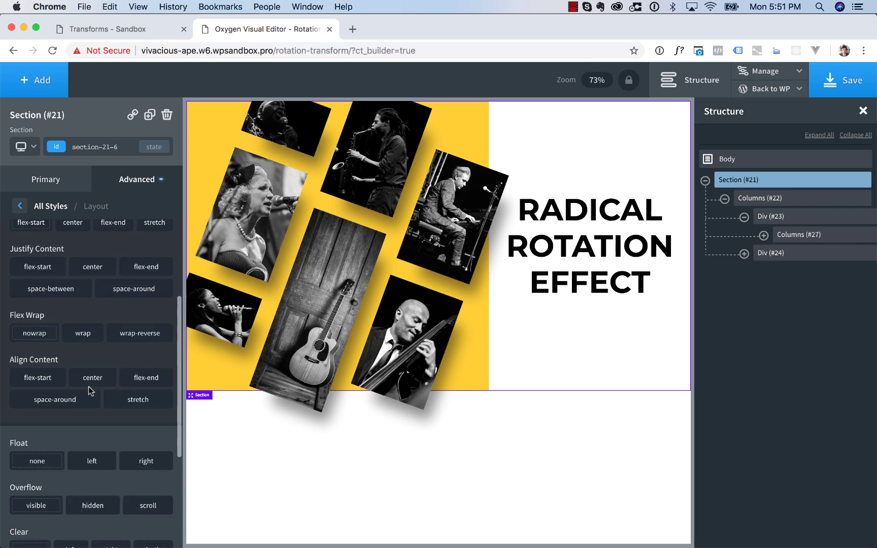
scroll(90, 391, "down", 3)
left_click(88, 426)
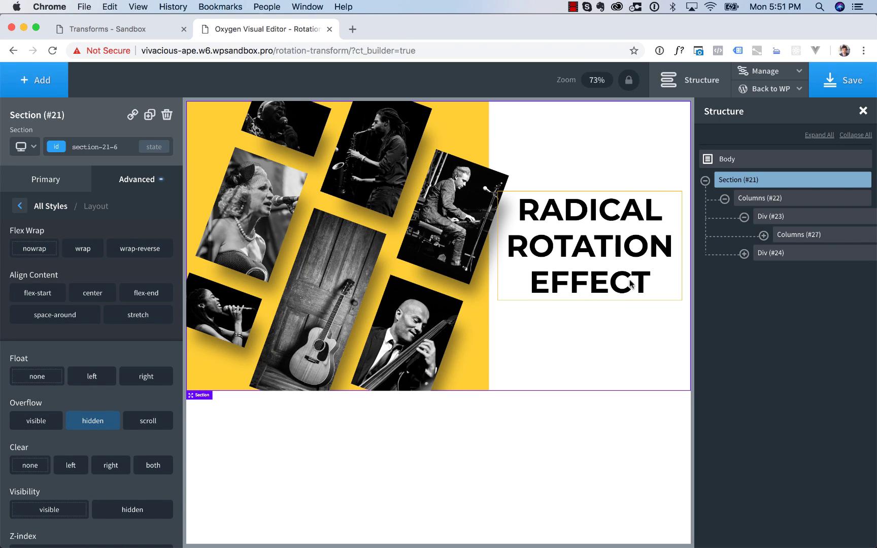
Step: Select the RADICAL ROTATION EFFECT heading, then its white column again
left_click(587, 319)
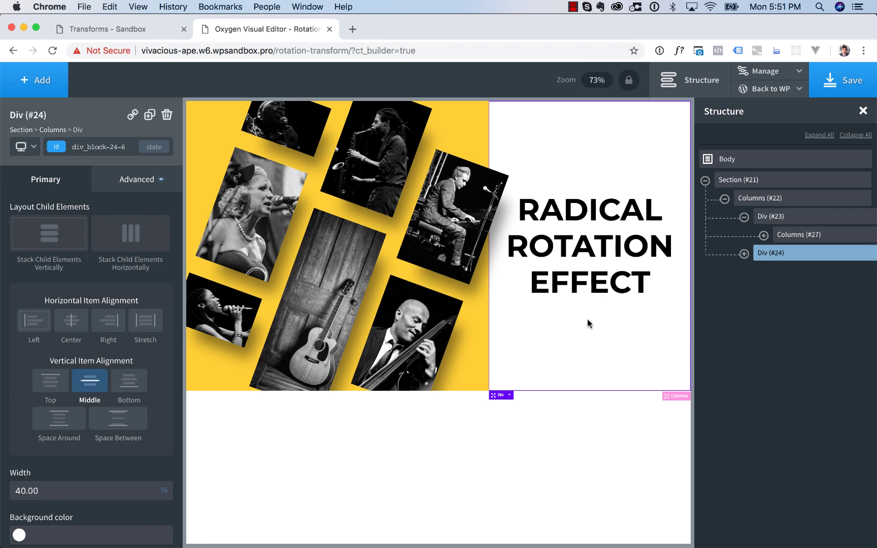
left_click(584, 263)
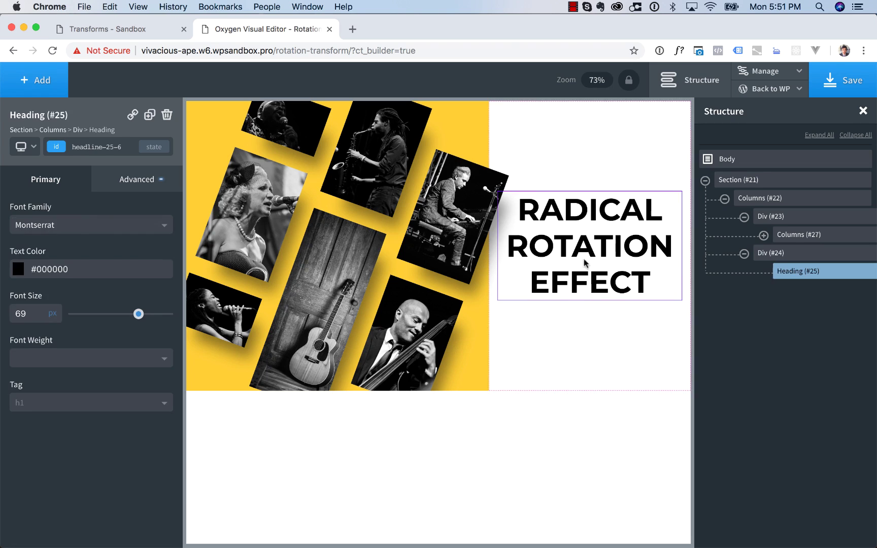
left_click(578, 339)
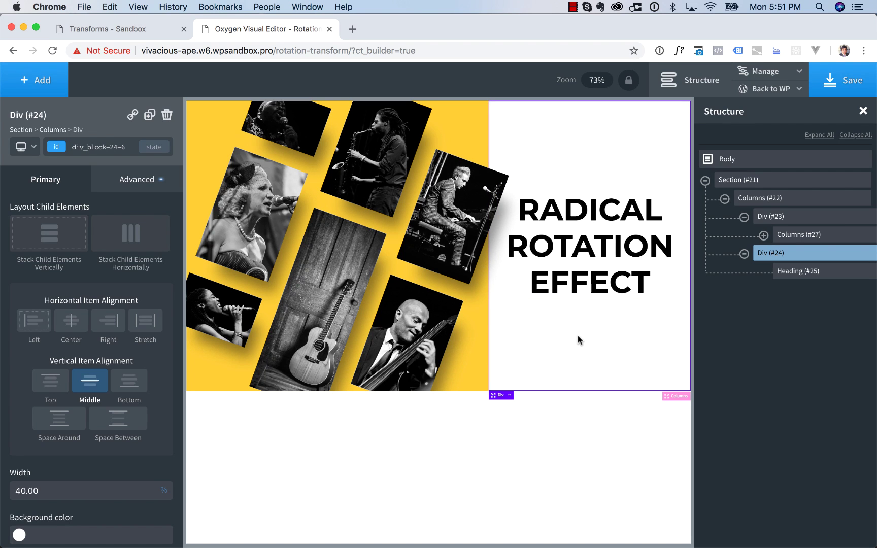